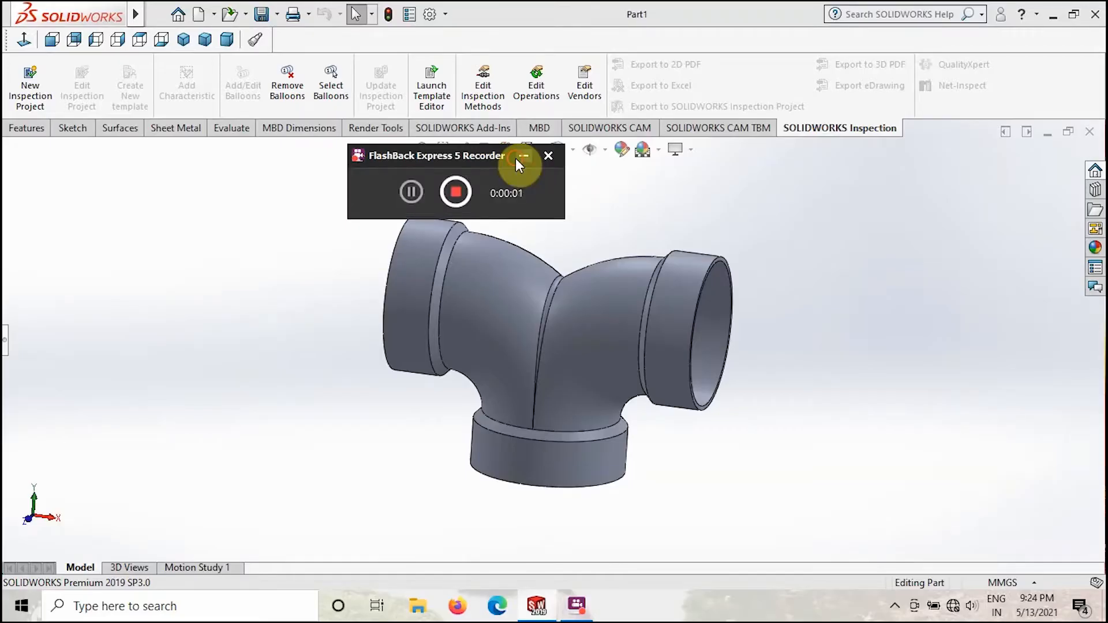
Orbit the finished pipe fitting to inspect it and clear the face selection
left_click(523, 157)
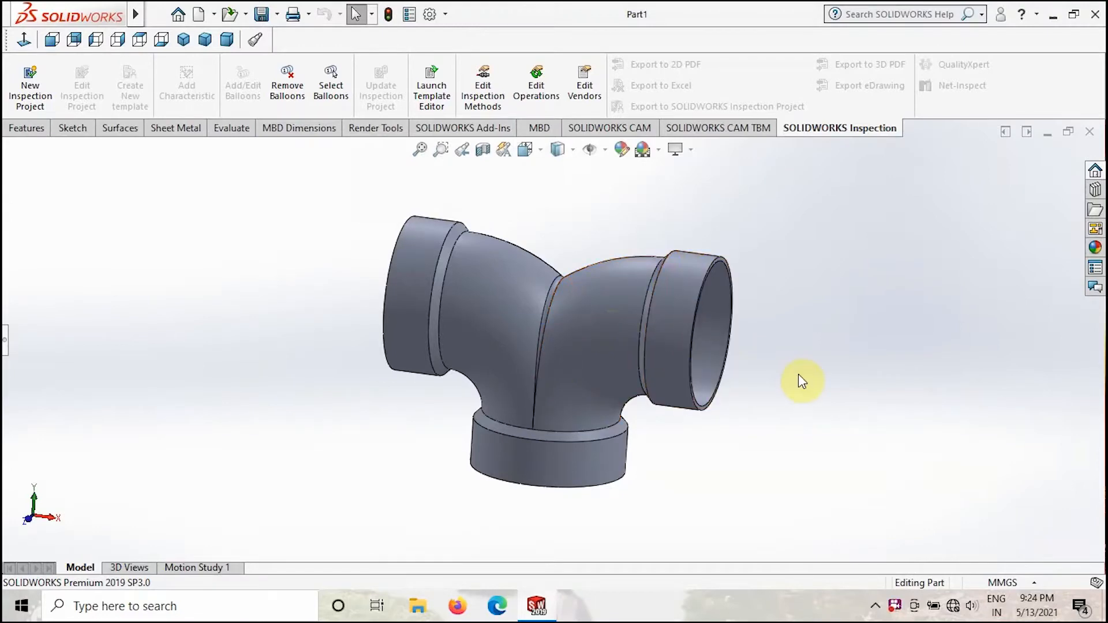
mouse_move(779, 433)
middle_mouse_down()
mouse_move(625, 409)
mouse_move(751, 410)
mouse_move(756, 424)
middle_mouse_up()
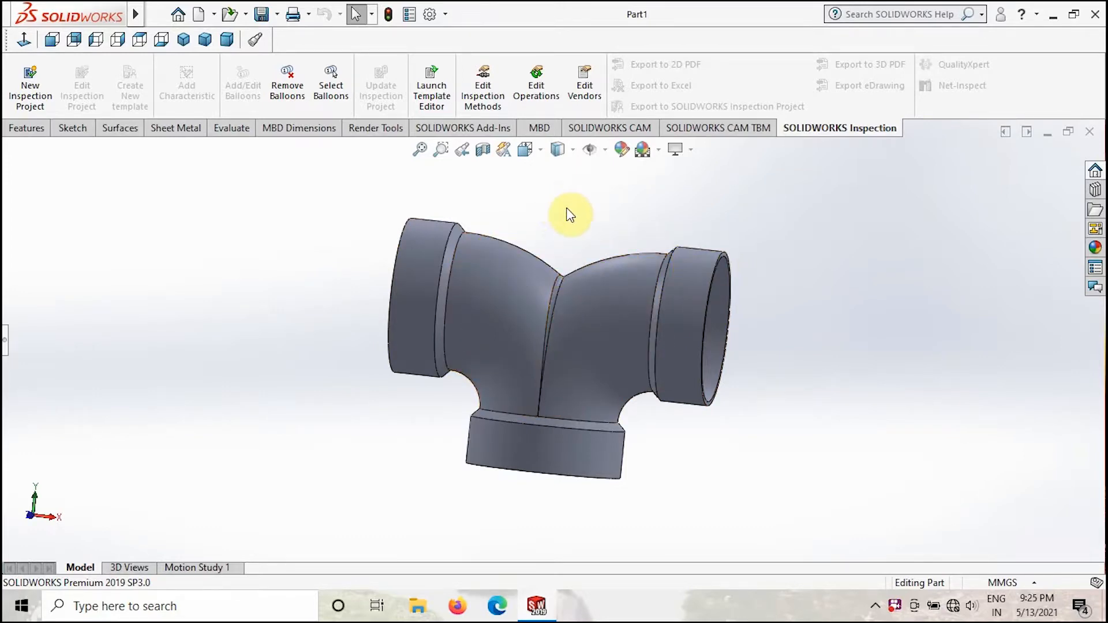
middle_click_drag(532, 227, 527, 233)
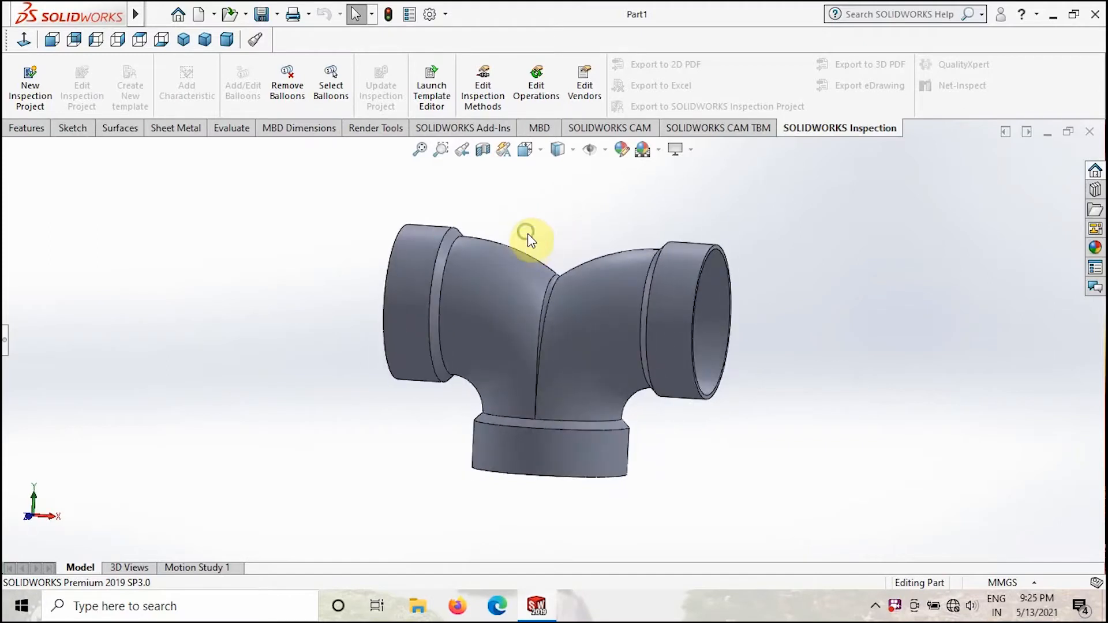
mouse_move(526, 230)
middle_mouse_down()
mouse_move(526, 215)
mouse_move(554, 260)
middle_mouse_up()
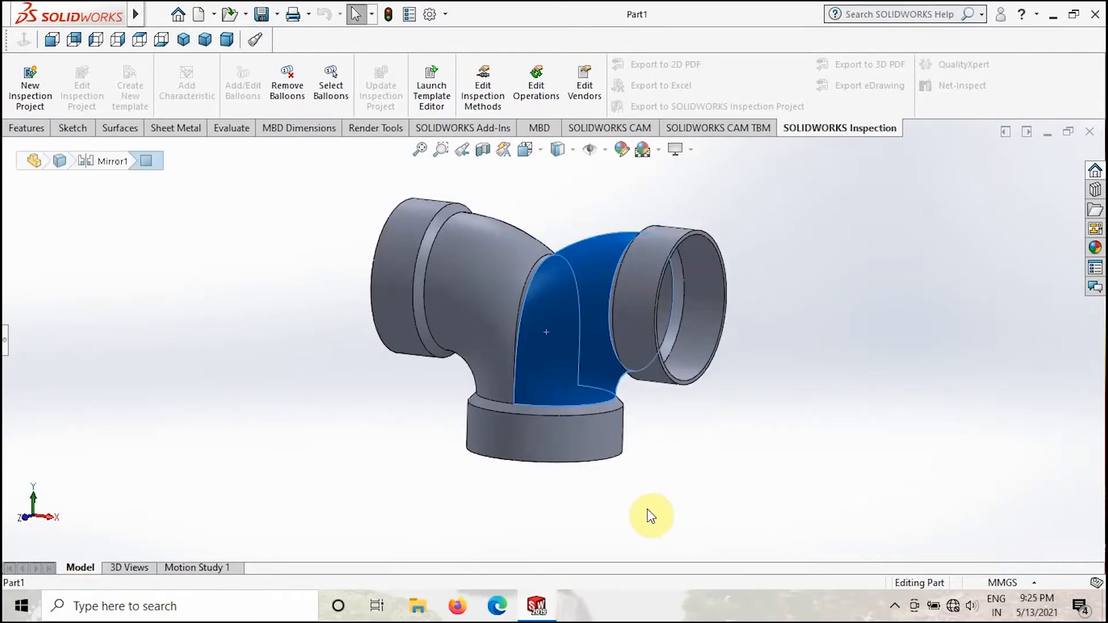
left_click(665, 513)
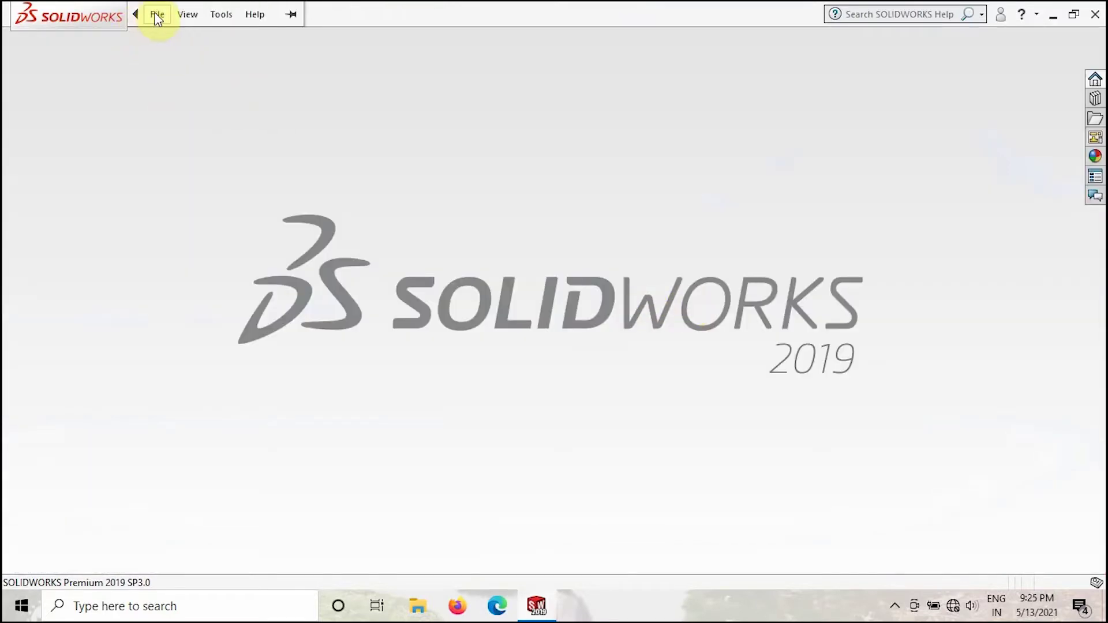
Create a new empty Part document via File > New
left_click(158, 15)
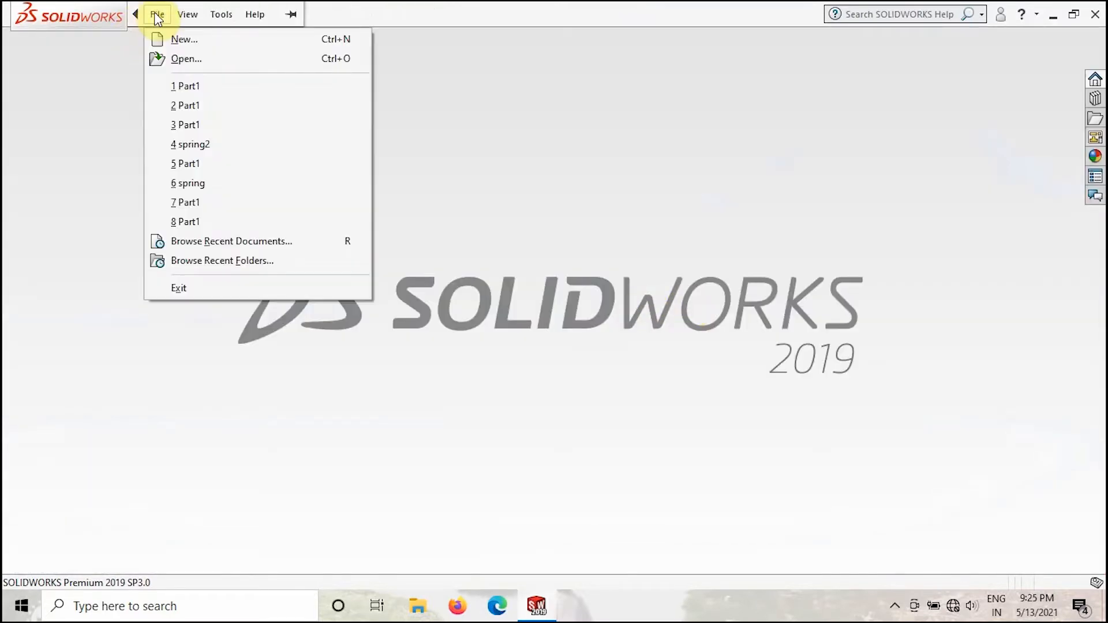
left_click(184, 39)
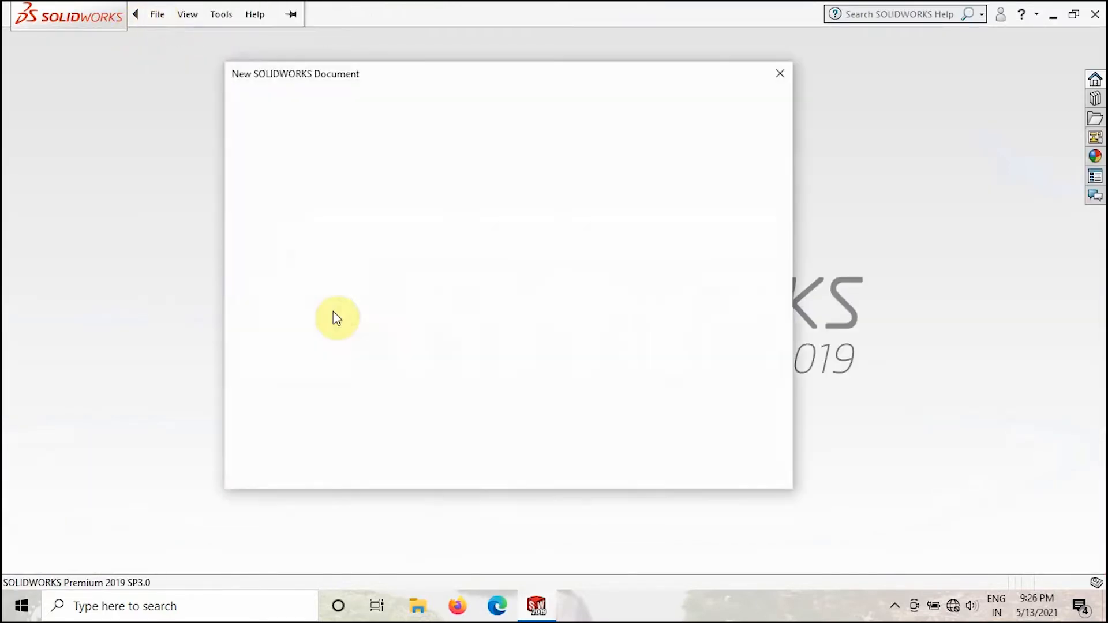
left_click(320, 244)
left_click(585, 455)
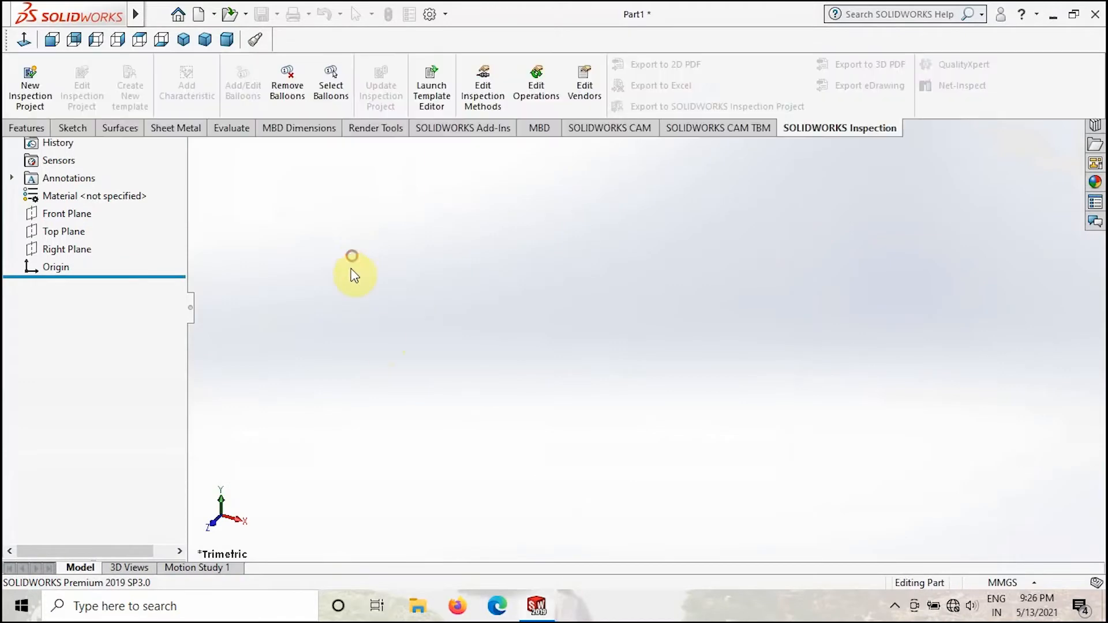
Sketch a Ø75 mm circle centred on the origin on the Front Plane
left_click(67, 297)
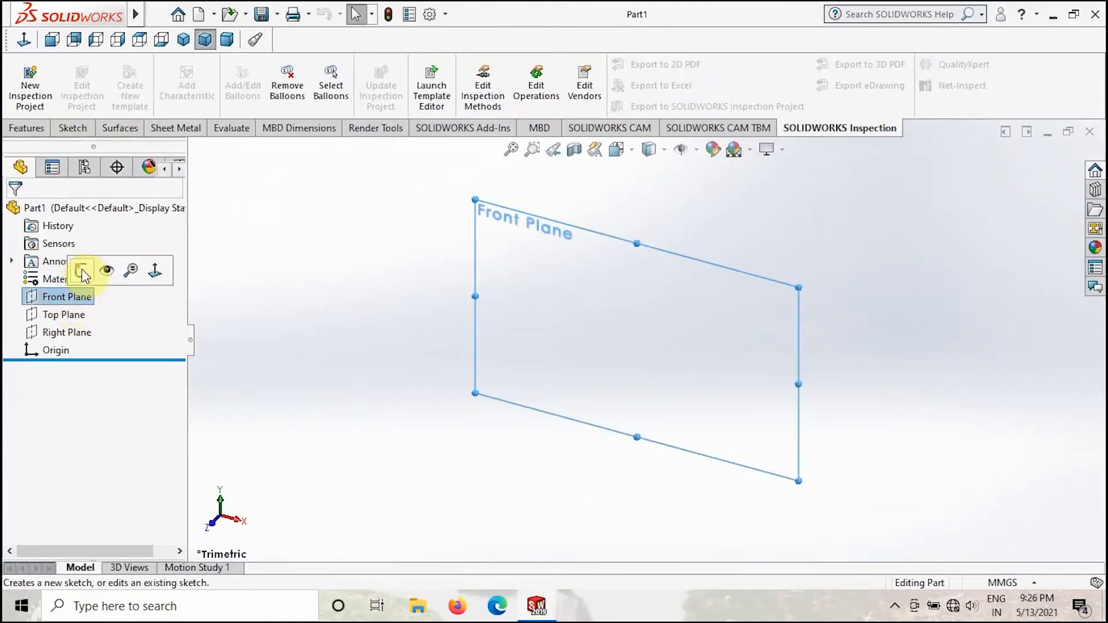
left_click(85, 272)
left_click(141, 65)
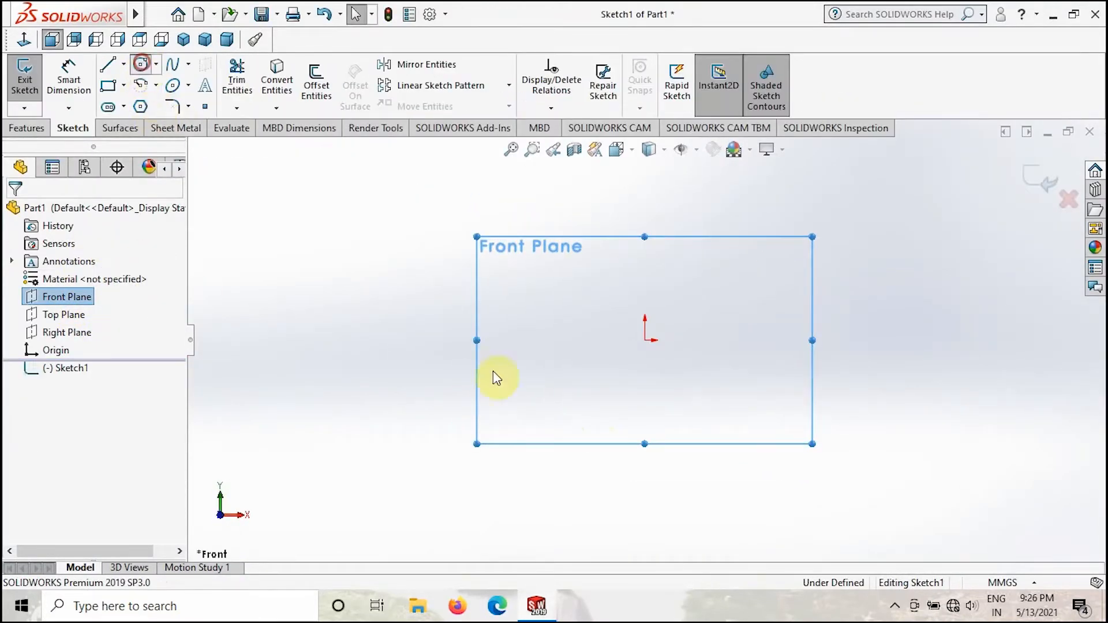
left_click_drag(644, 340, 697, 286)
left_click(710, 261)
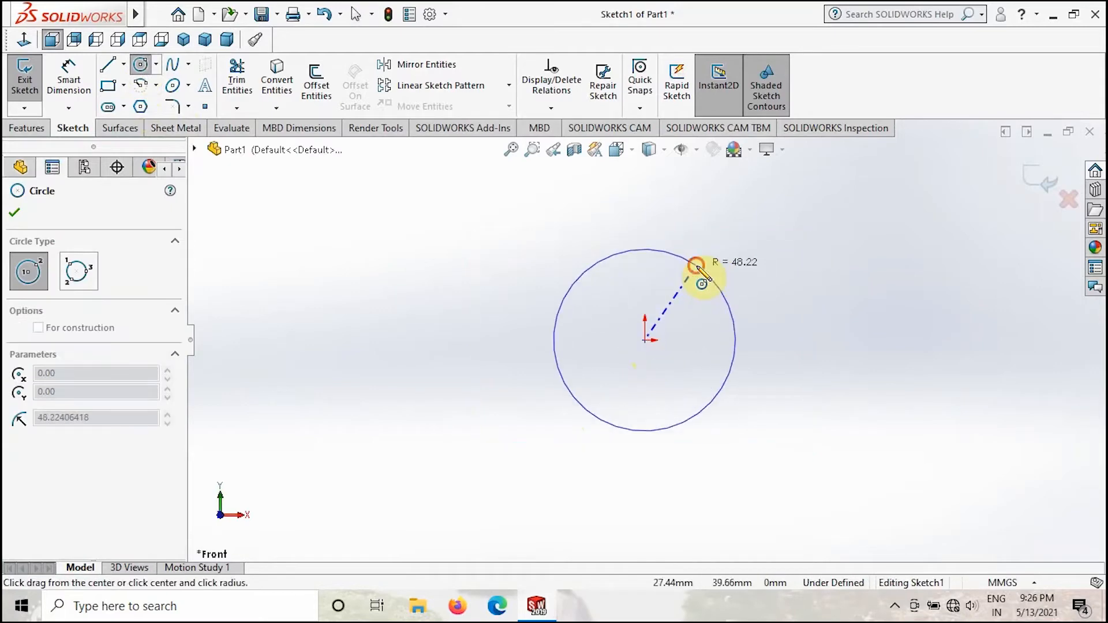
left_click(68, 78)
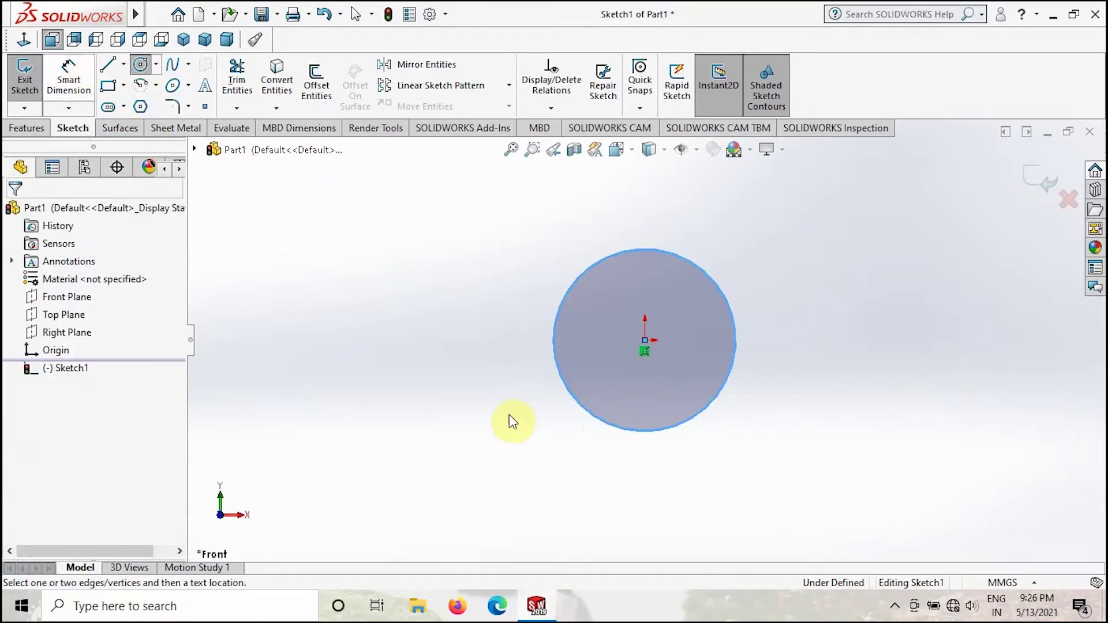
left_click(604, 419)
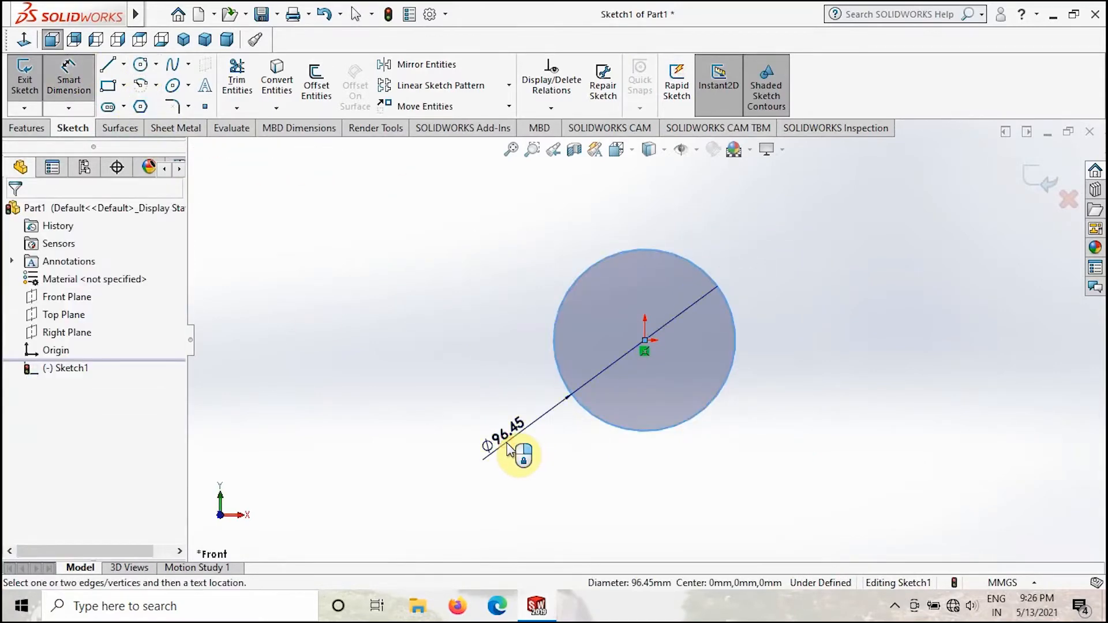
left_click(511, 446)
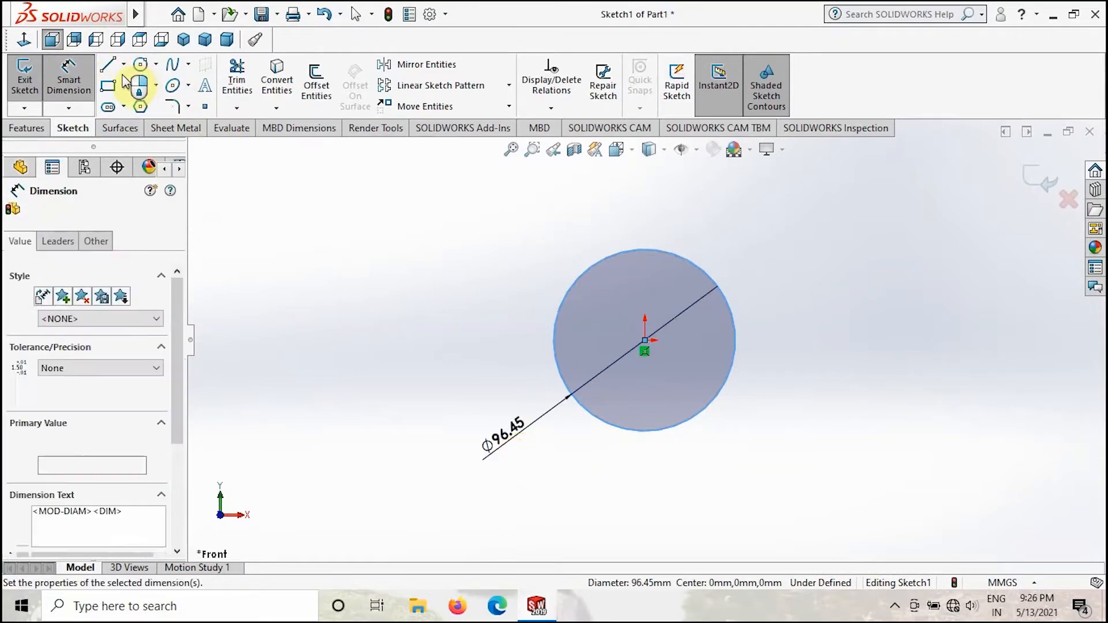
type("75")
key("Return")
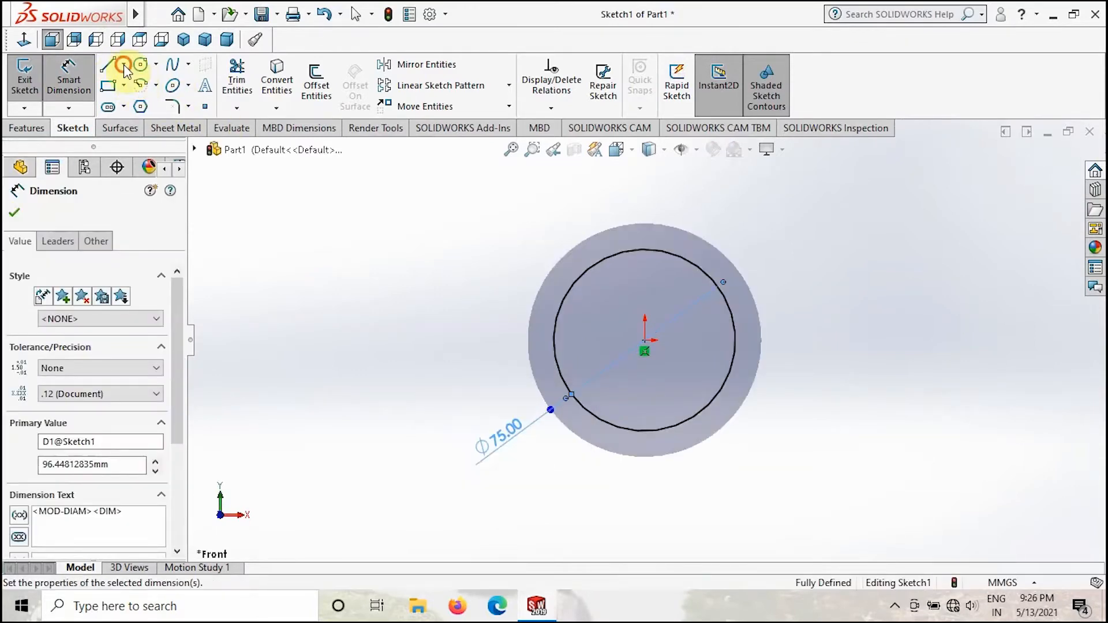
Add vertical and horizontal centerlines from the circle centre to its top and right edges
left_click(126, 64)
left_click(146, 105)
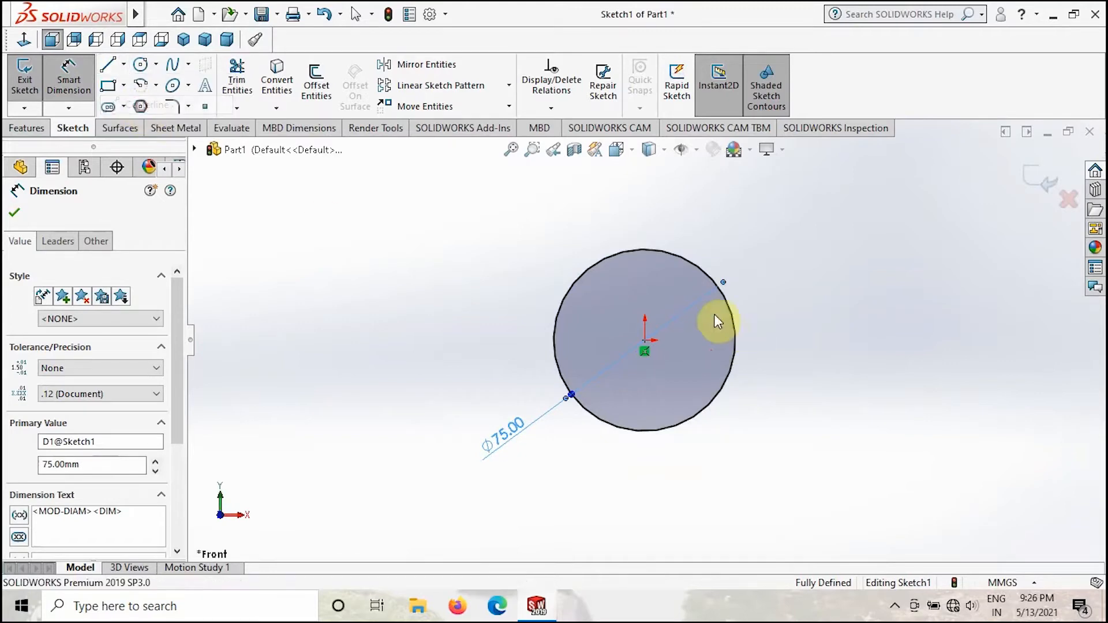
left_click(645, 251)
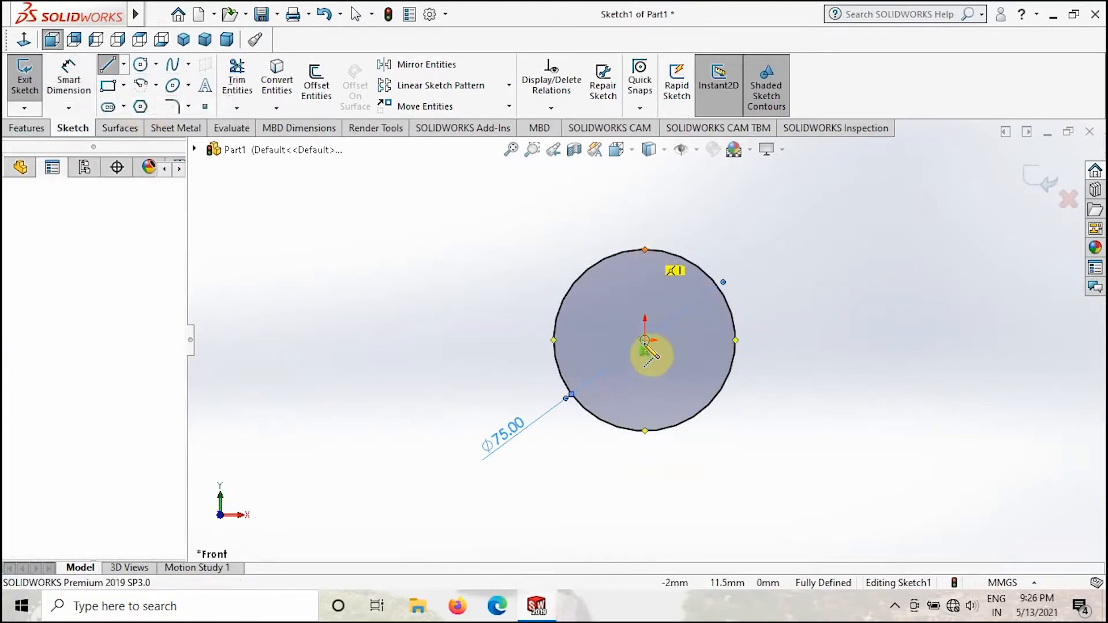
left_click(646, 339)
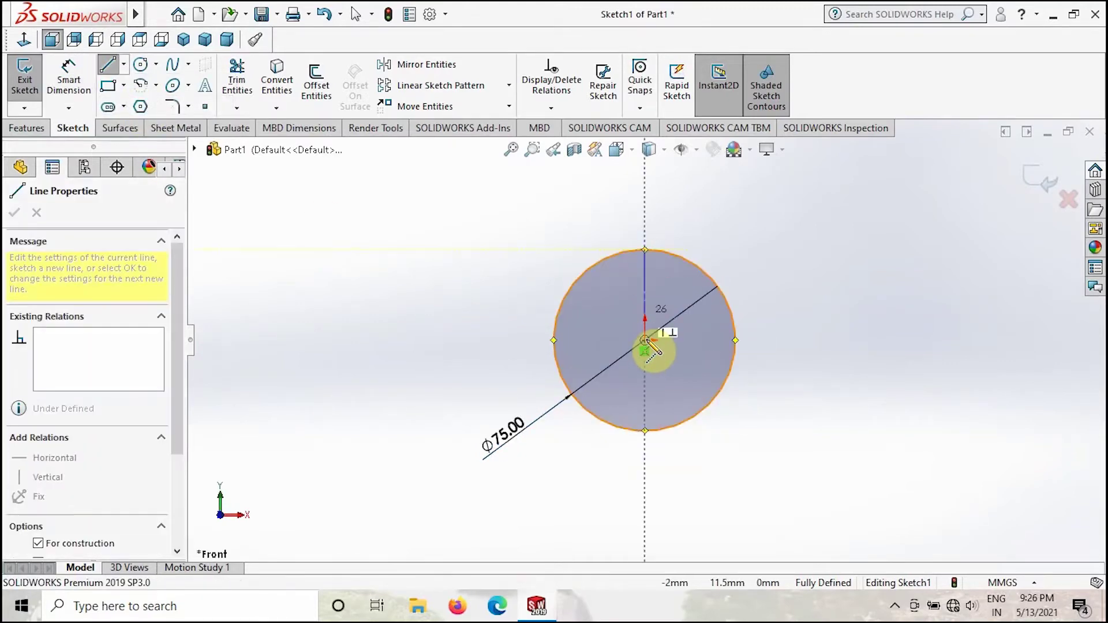
left_click(735, 340)
double_click(736, 340)
key("Escape")
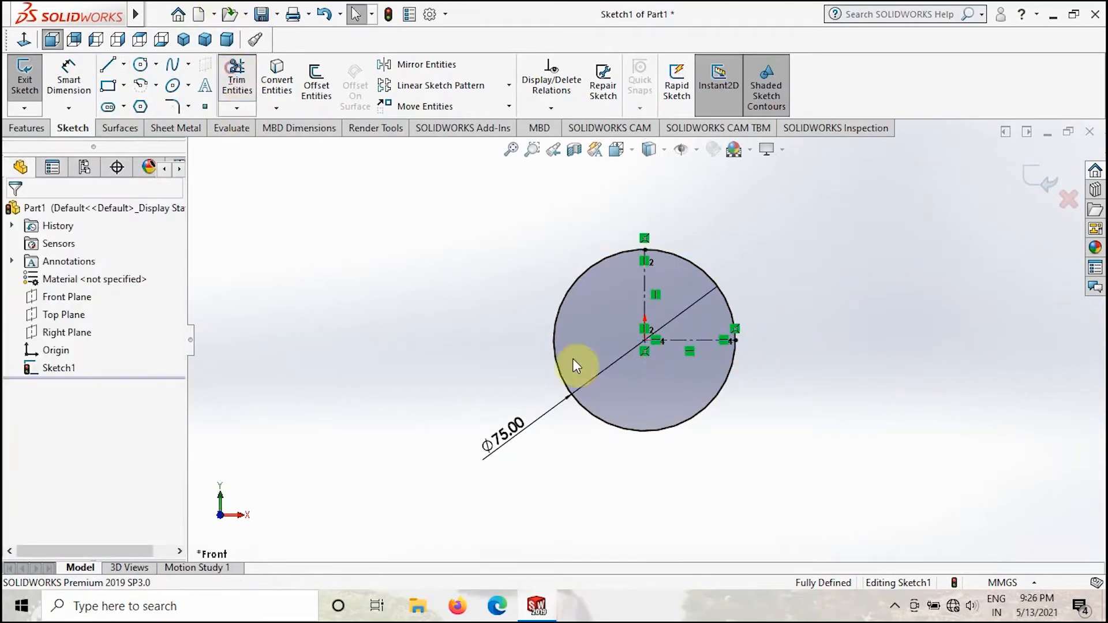
Trim the circle to the upper-right quarter arc and exit the sketch
left_click(236, 78)
left_click(582, 278)
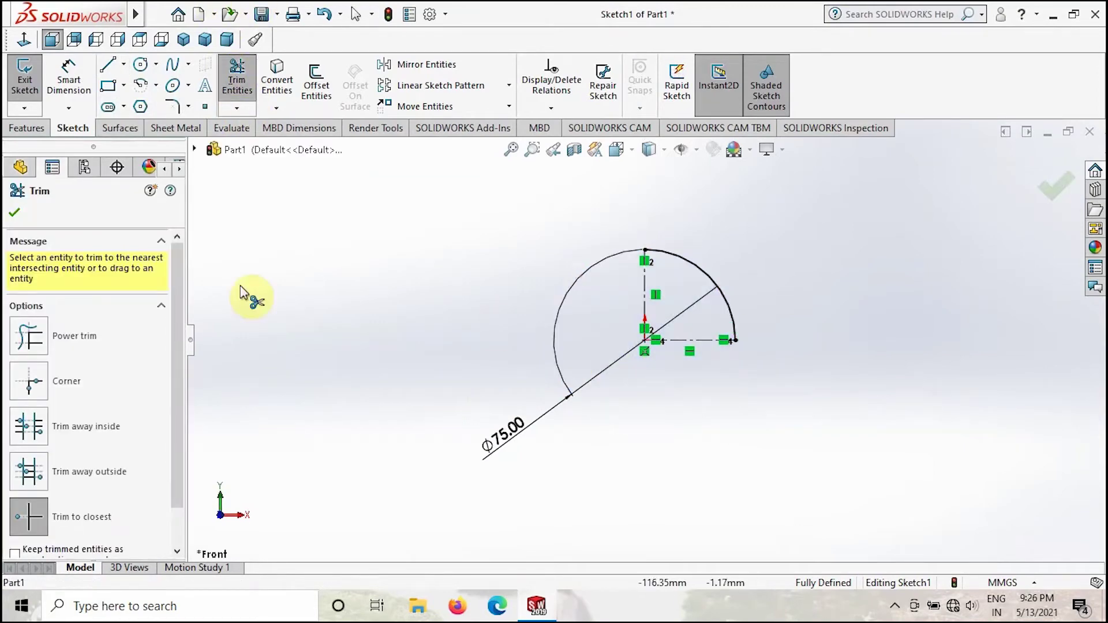
left_click(16, 211)
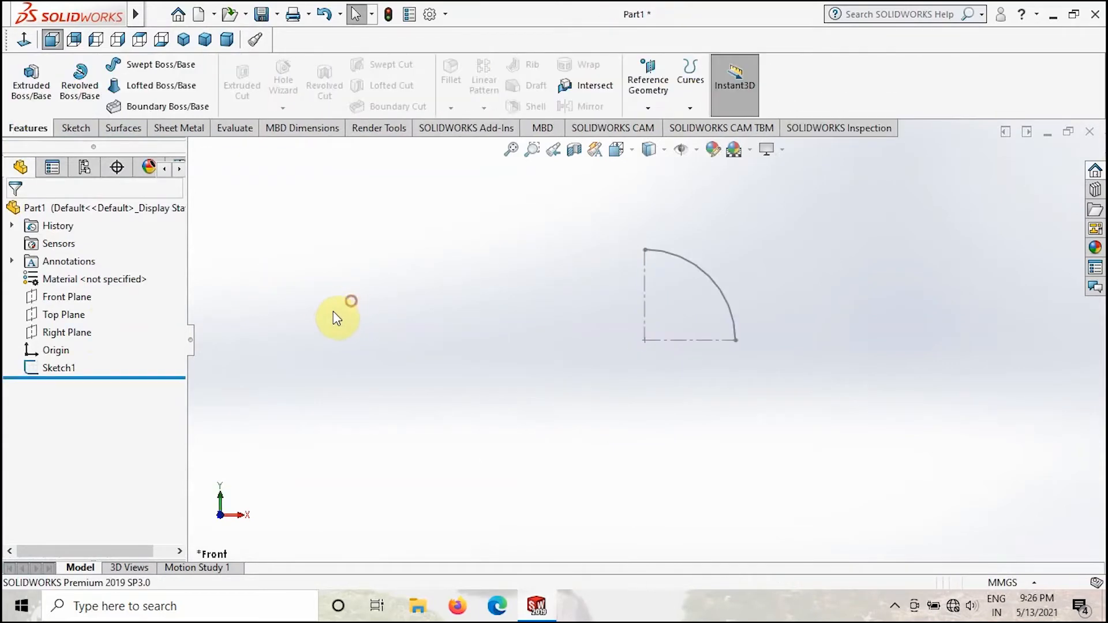
Sketch a circle on the Right Plane centred on the arc's top endpoint
left_click(67, 332)
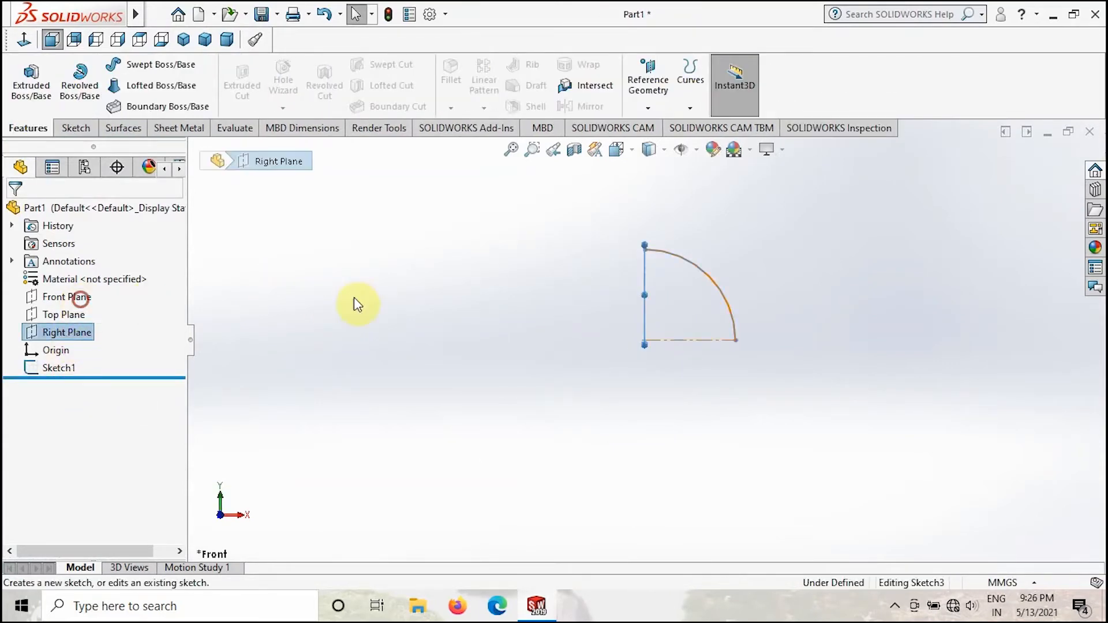
left_click(83, 305)
left_click(25, 39)
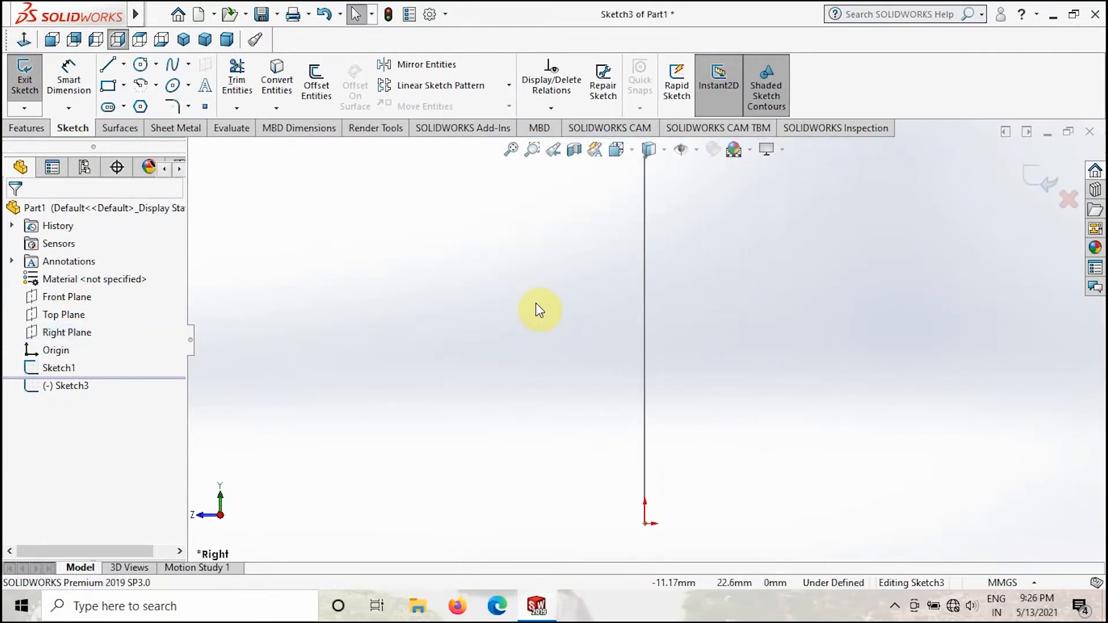
middle_click_drag(551, 314, 519, 295)
left_click(141, 65)
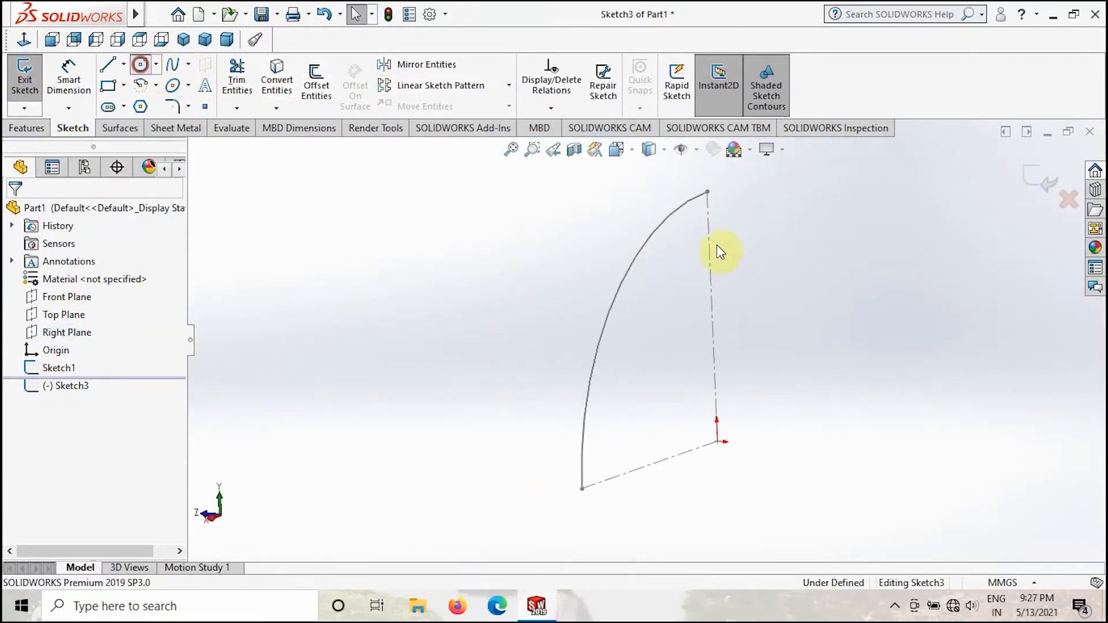
left_click(708, 193)
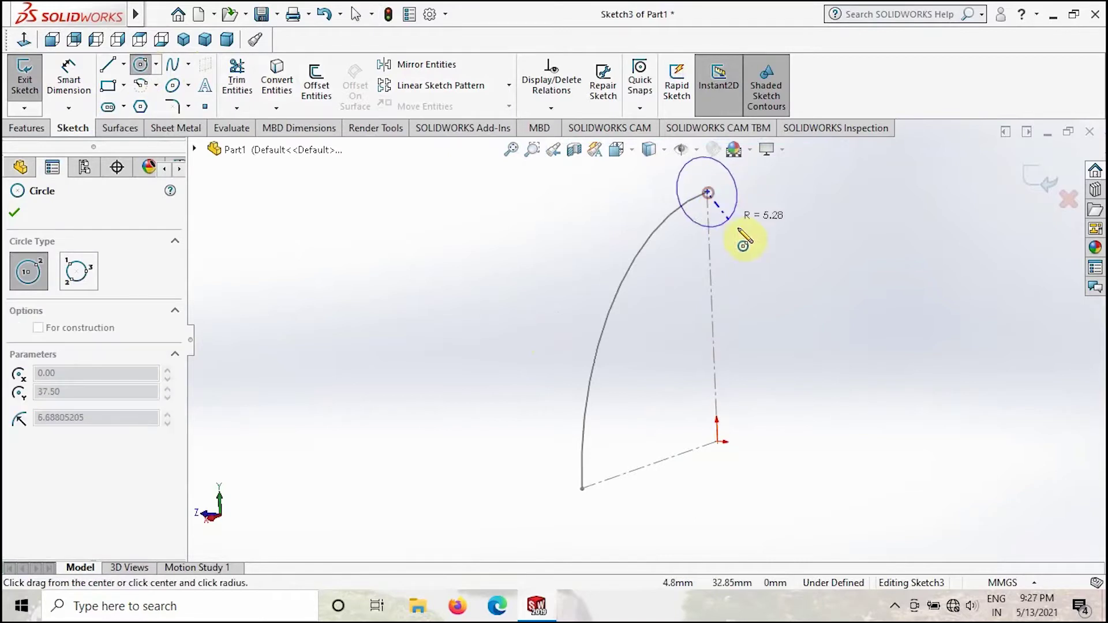
left_click(777, 256)
Dimension the profile circle to Ø50 mm and exit the sketch
left_click(68, 78)
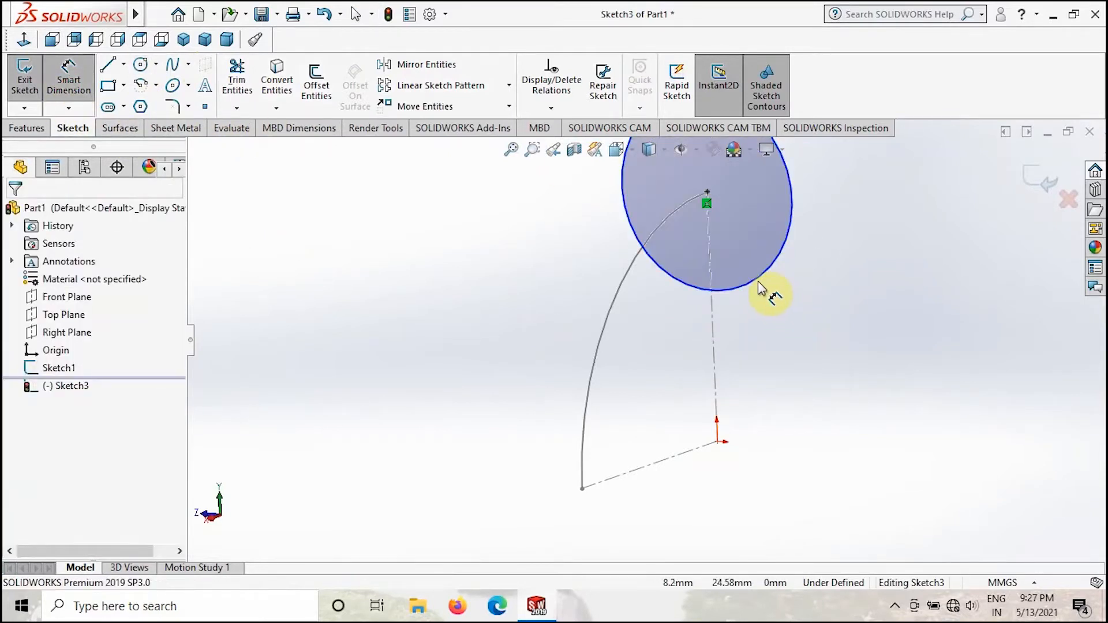
left_click(760, 288)
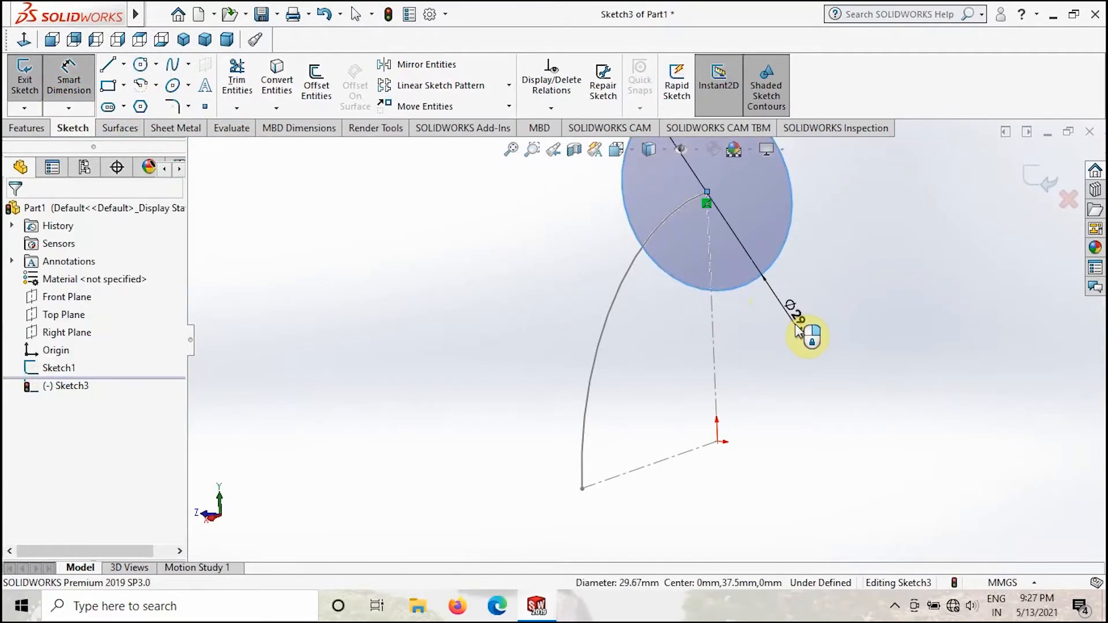
left_click(798, 329)
key("Return")
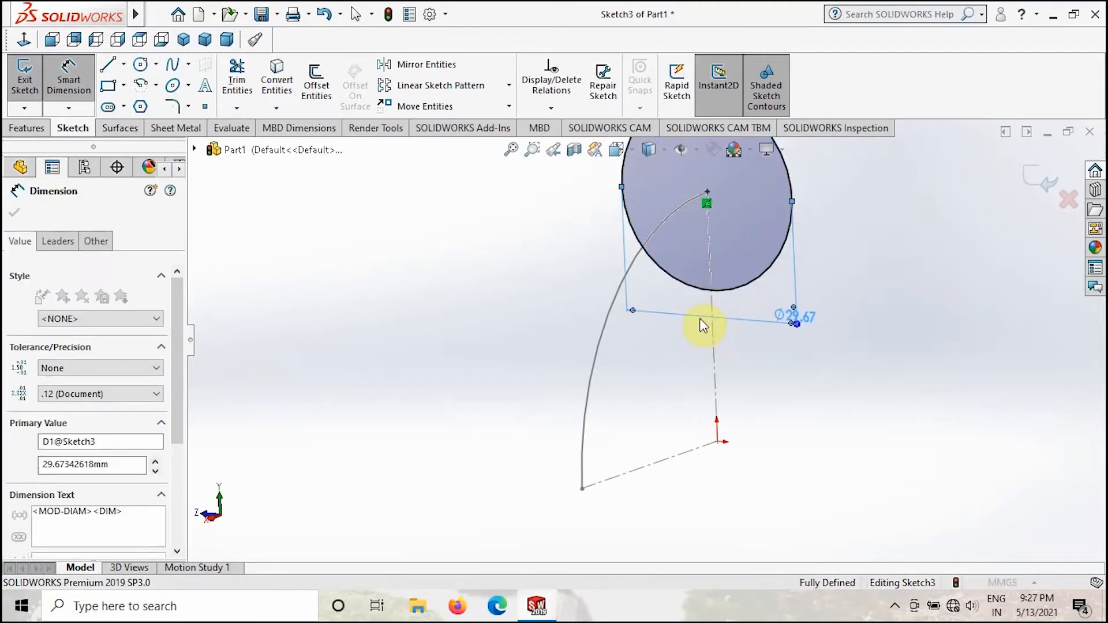
type("50")
key("Return")
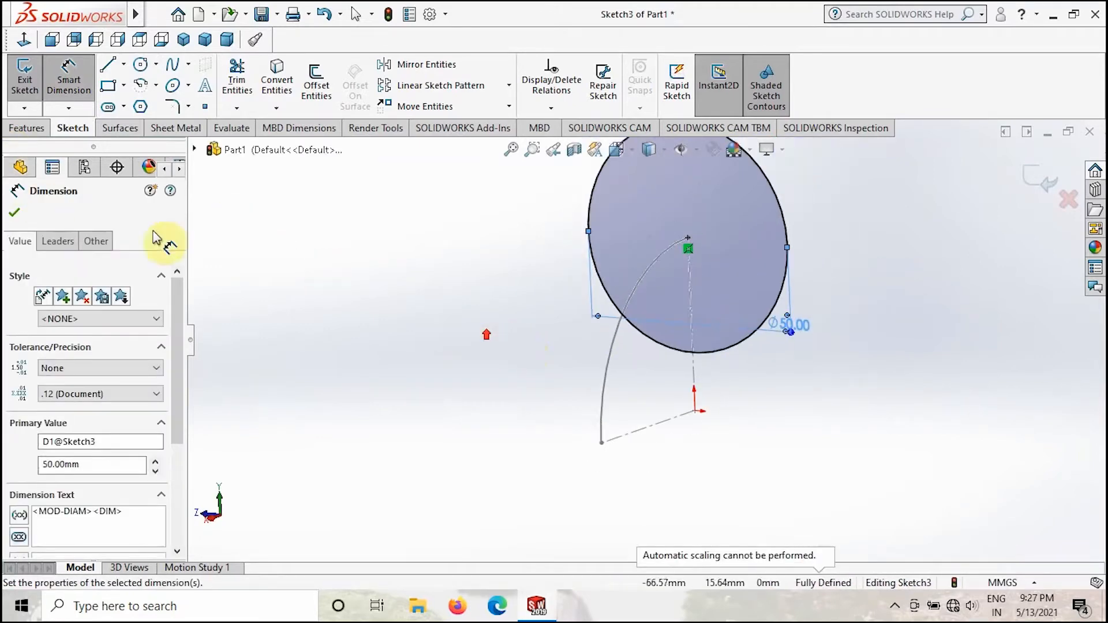
left_click(27, 80)
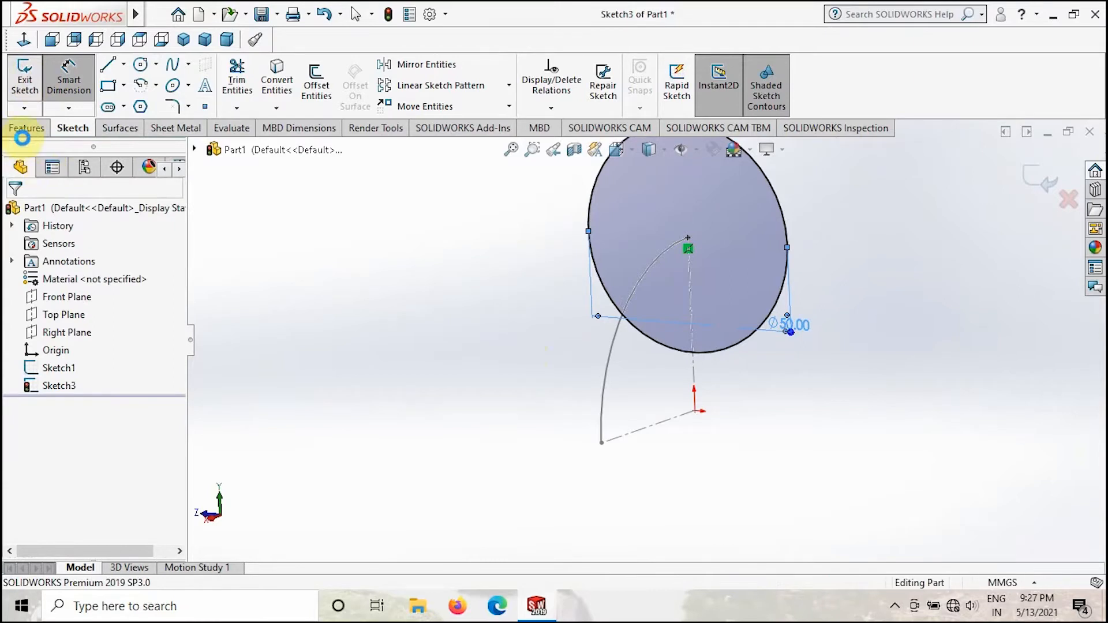
left_click(25, 130)
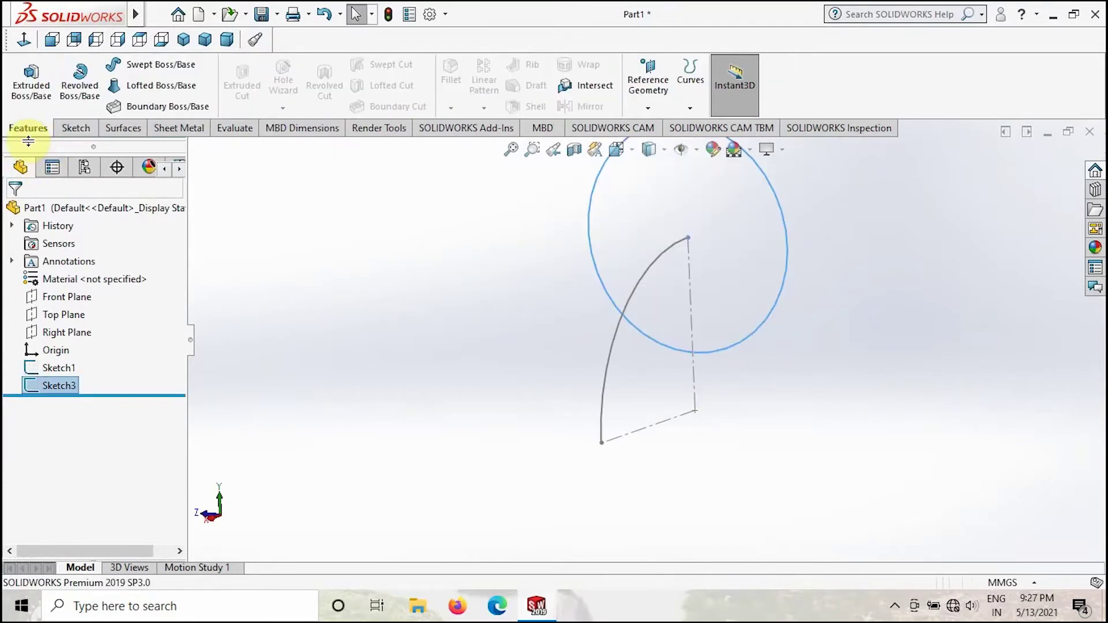
Start a Swept Boss of the Ø50 circle with the quarter arc as path
left_click(174, 72)
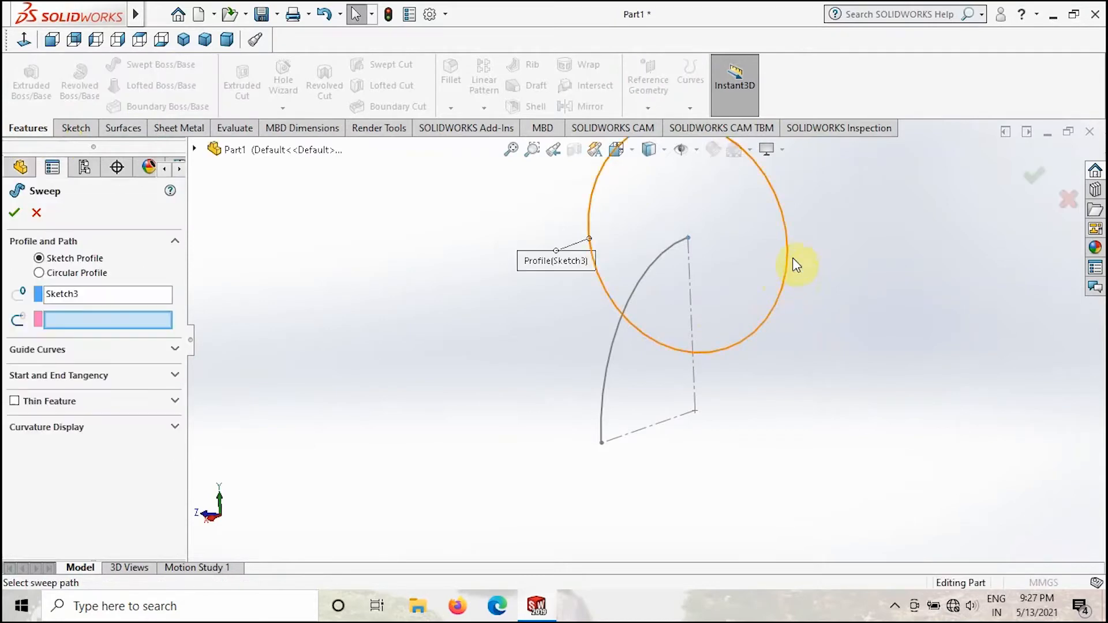
left_click(634, 297)
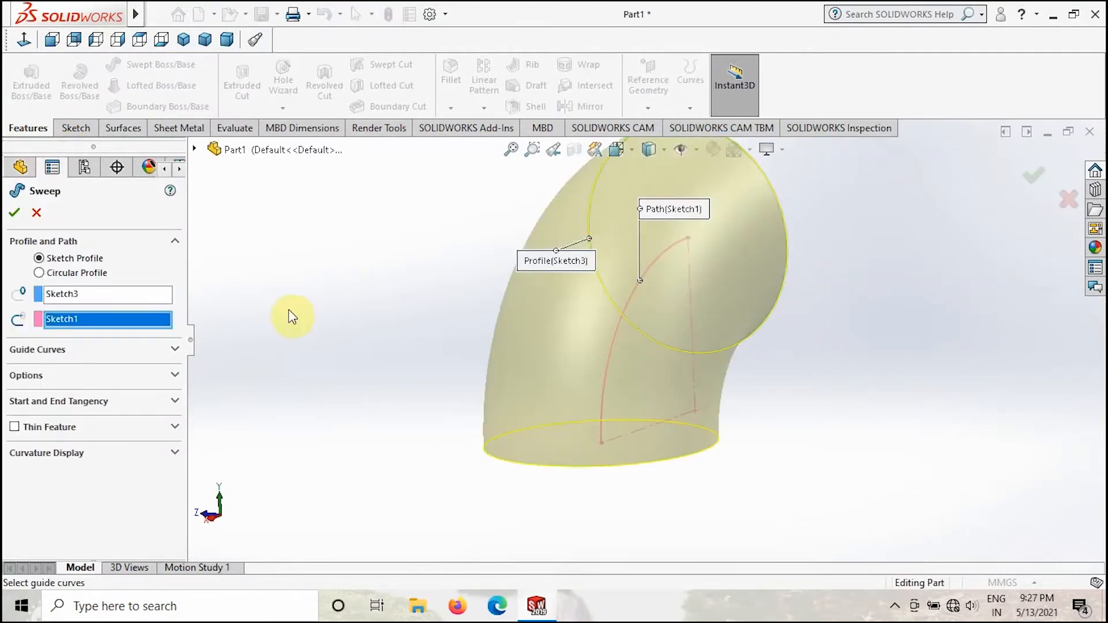
Confirm the sweep and view the elbow straight from the front
left_click(14, 210)
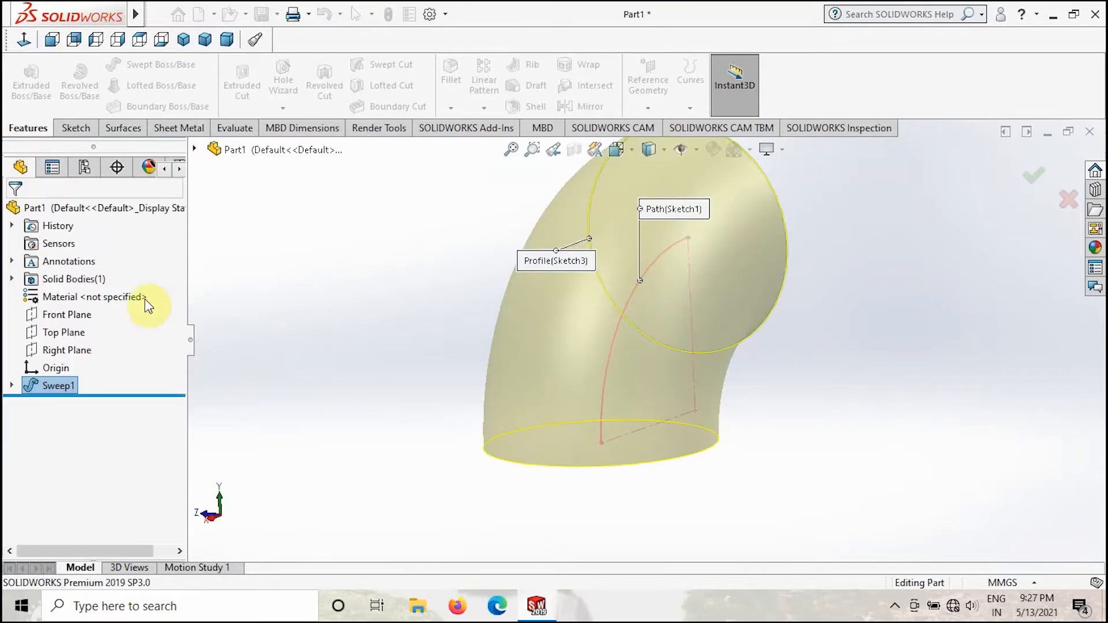
left_click(67, 314)
left_click(399, 286)
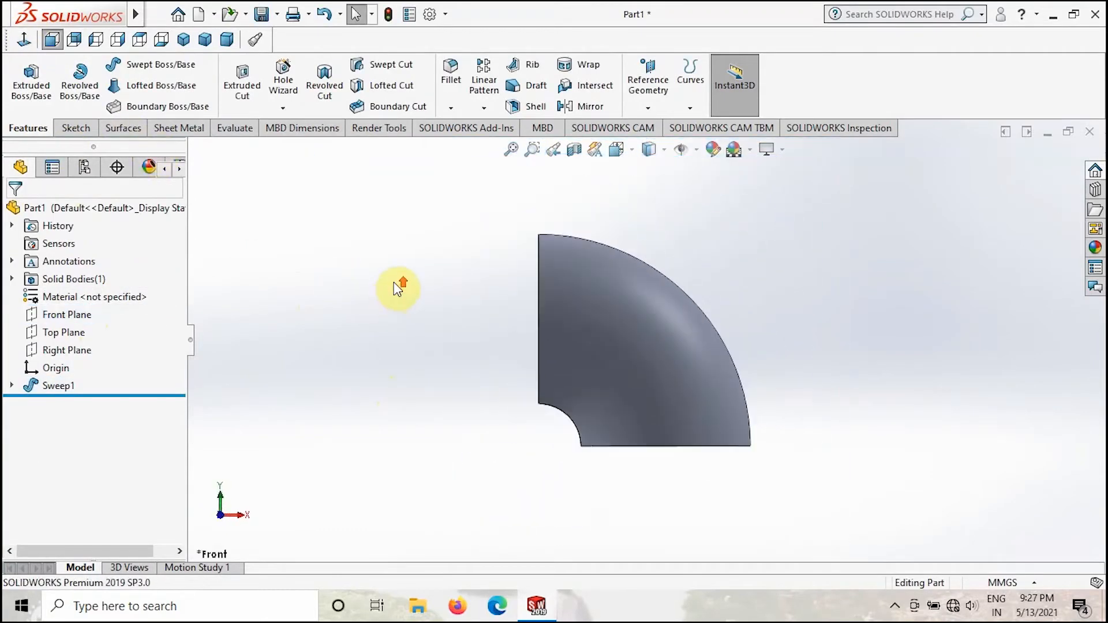
left_click_drag(753, 342, 821, 335, "ctrl")
Sketch a corner rectangle on the Front Plane covering the elbow's right portion
left_click(67, 315)
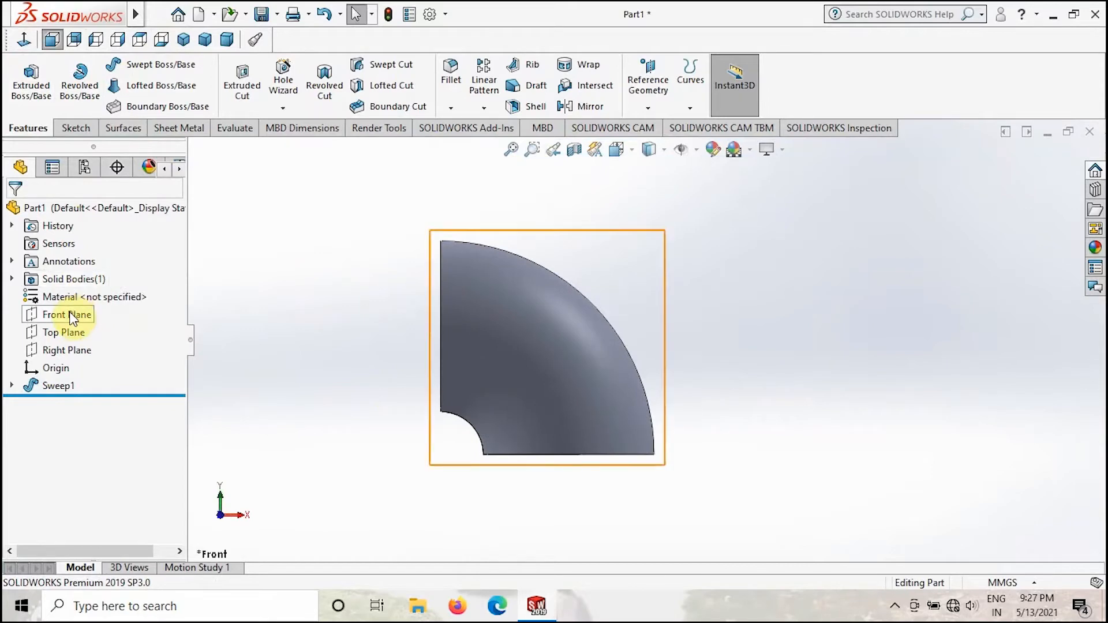
left_click(84, 288)
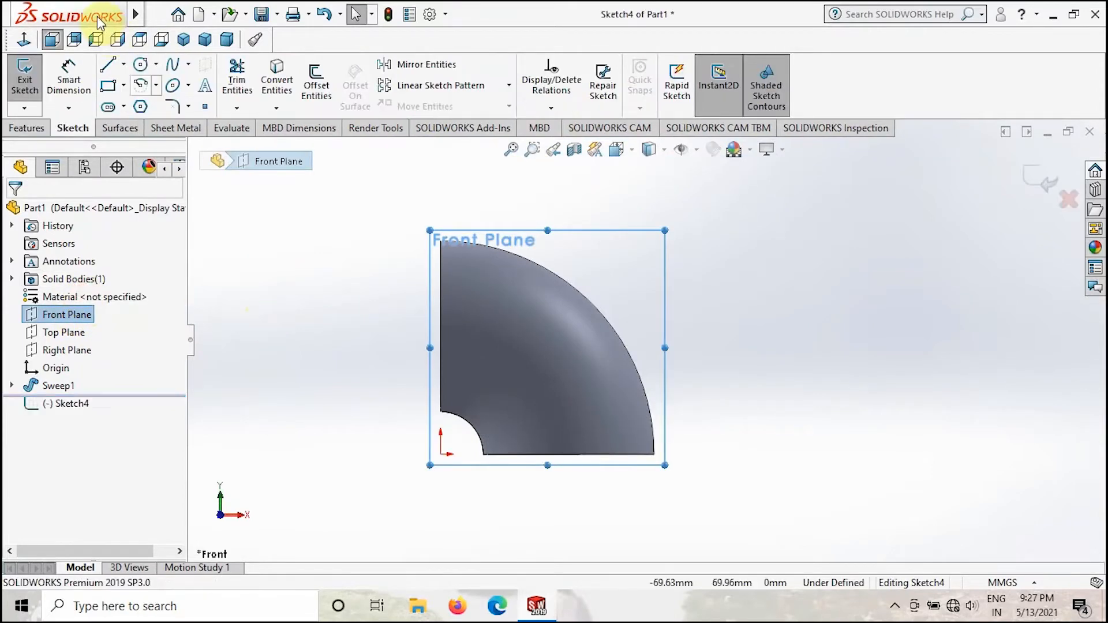
left_click(110, 84)
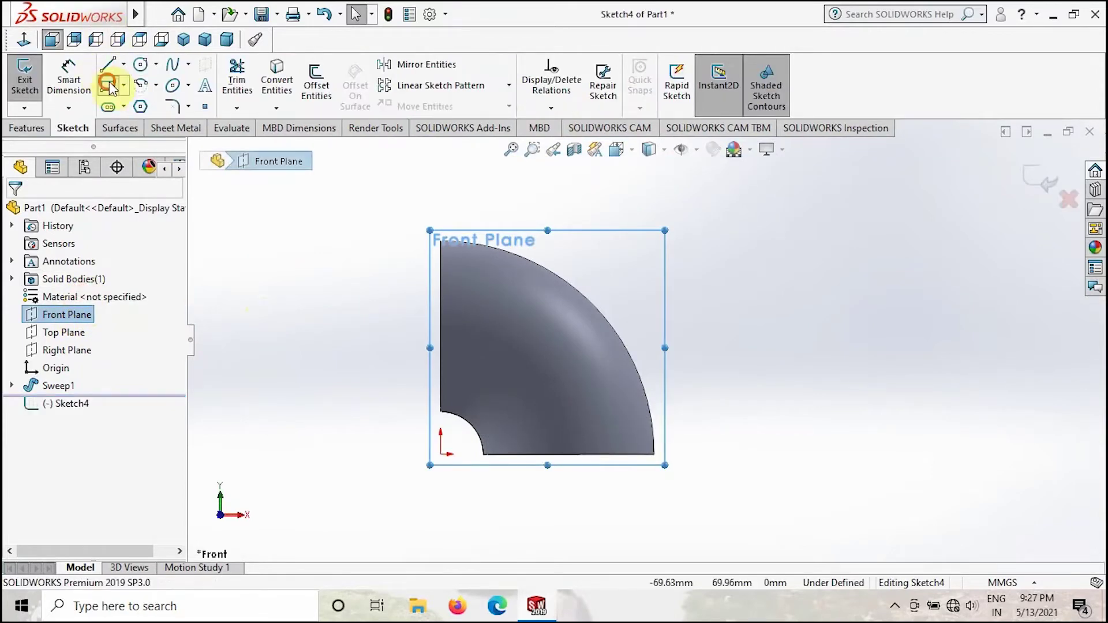
left_click(569, 456)
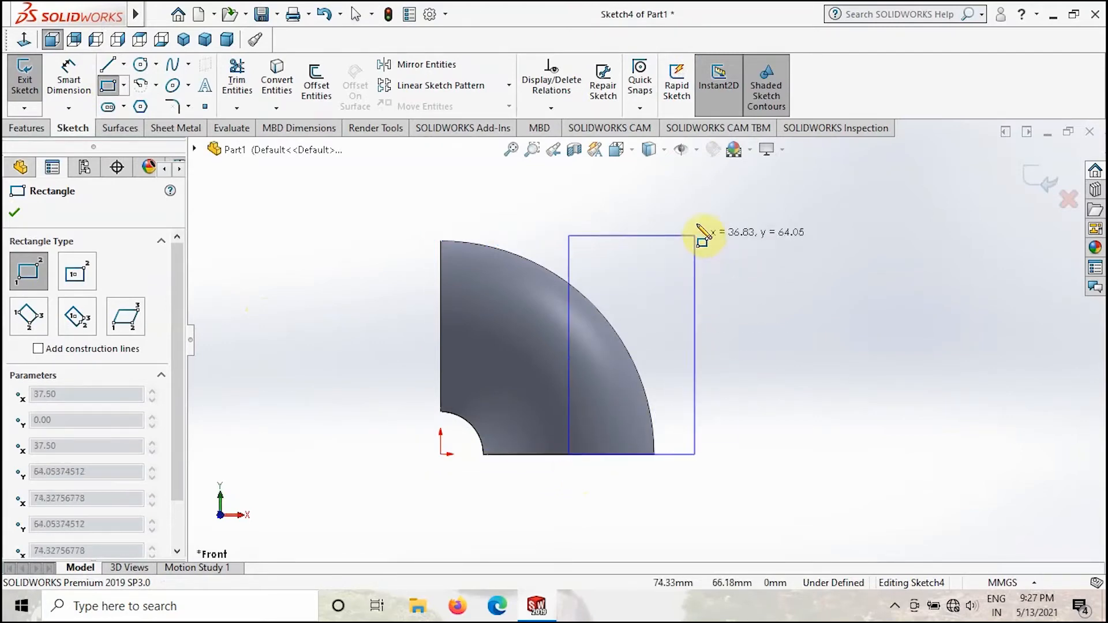
left_click(698, 219)
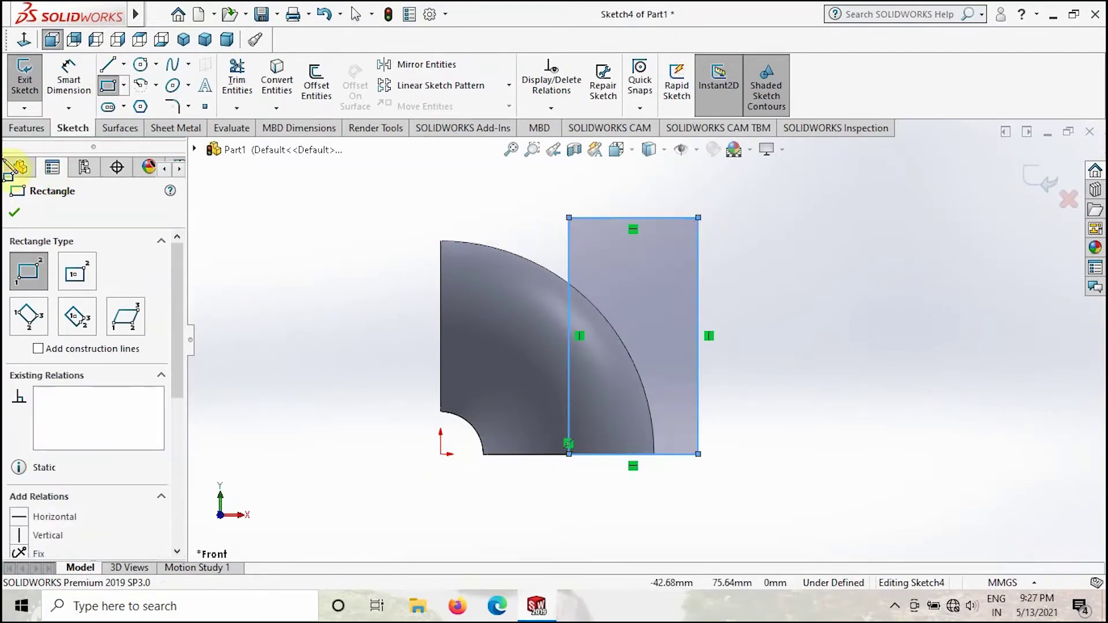
left_click(17, 212)
left_click(27, 127)
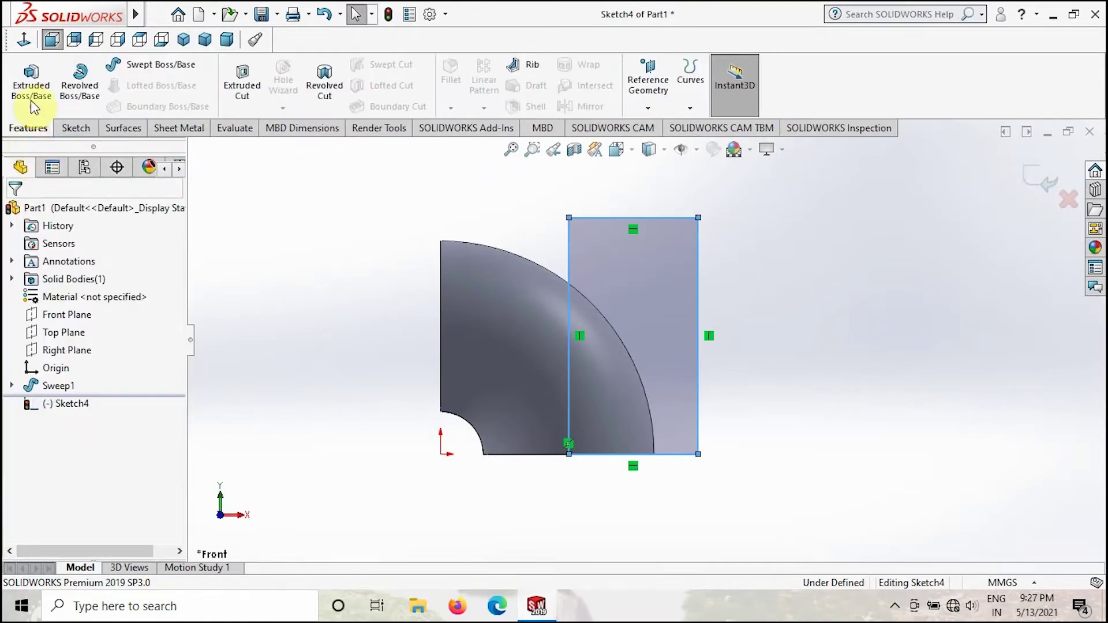
Extruded Cut the rectangle Mid Plane, 60 mm deep, removing the elbow's right portion
left_click(251, 83)
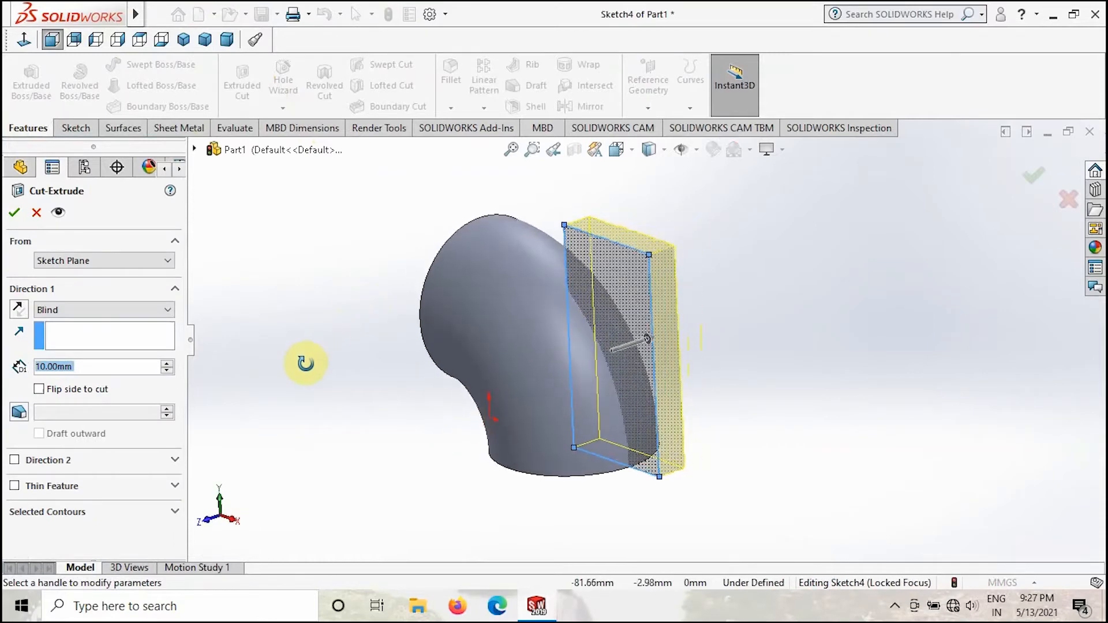
left_click(77, 310)
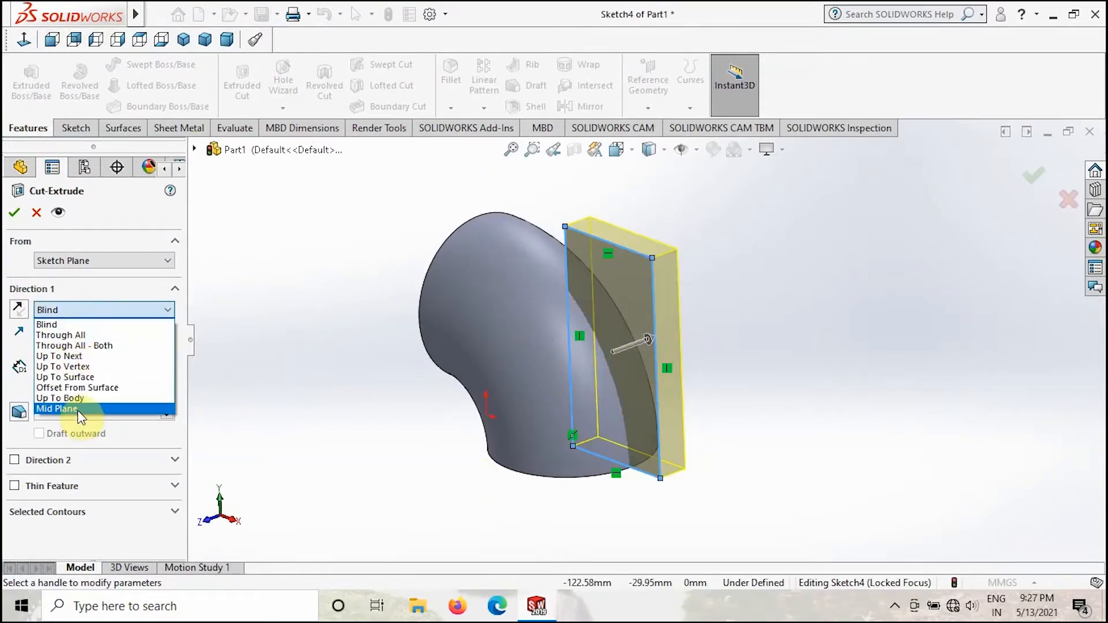
left_click(57, 409)
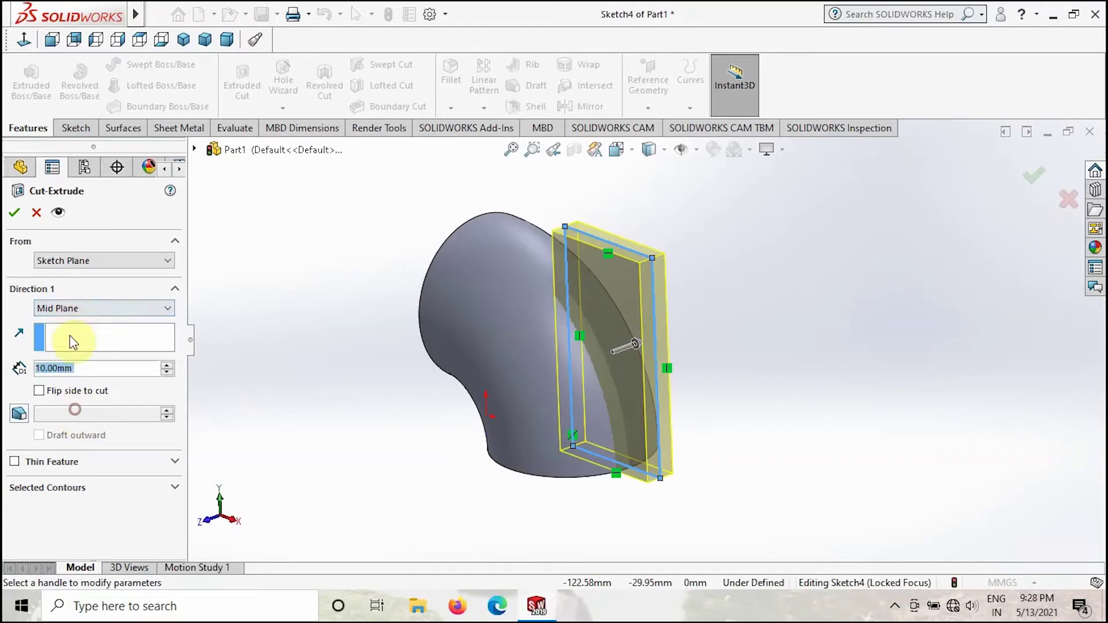
left_click(168, 365)
left_click(169, 365)
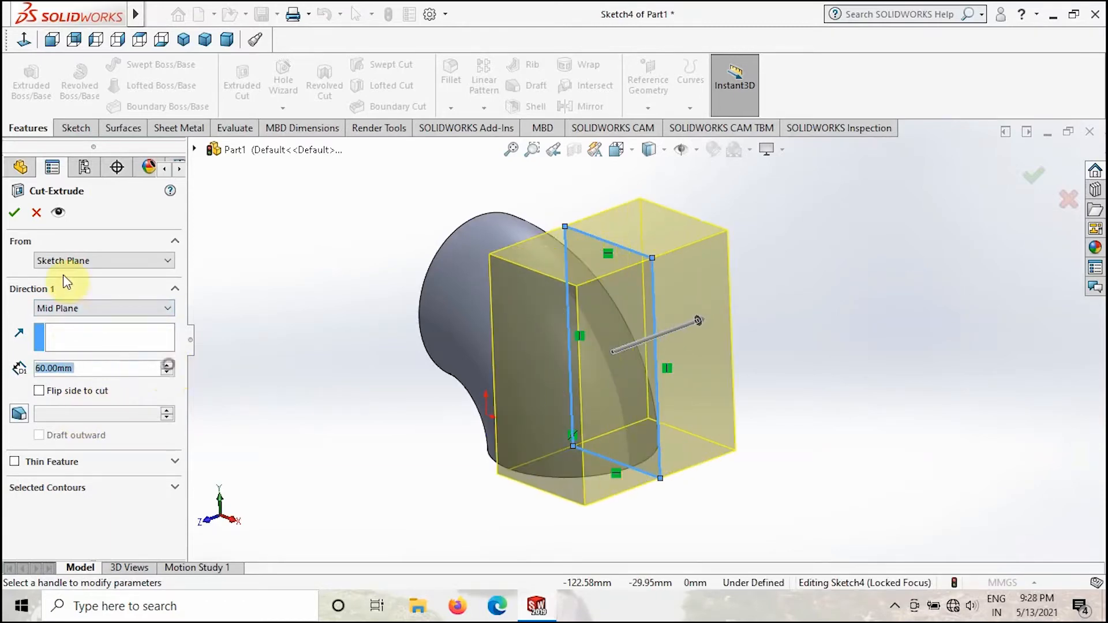
left_click(15, 213)
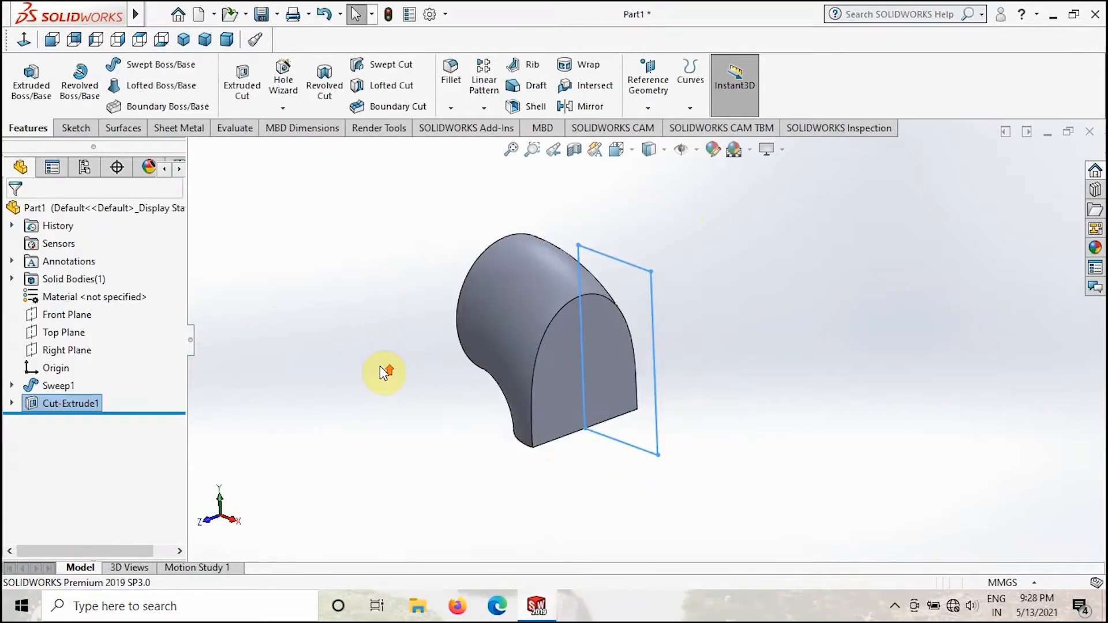
left_click(545, 503)
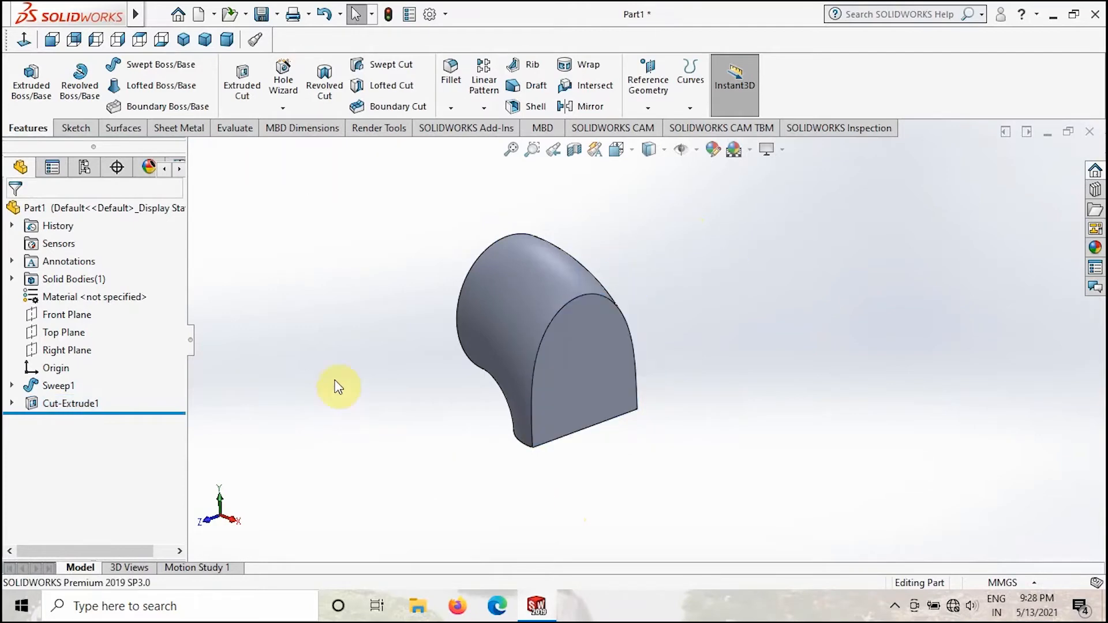
Mirror Sweep1 across the flat cut face into a double-branch fitting
left_click(589, 105)
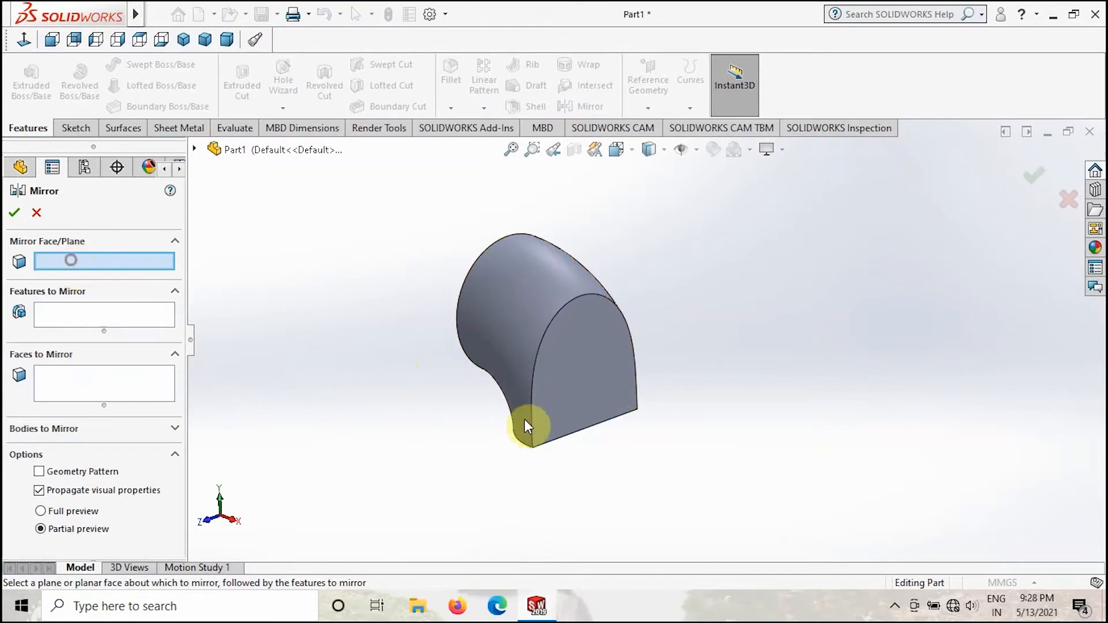
left_click(565, 358)
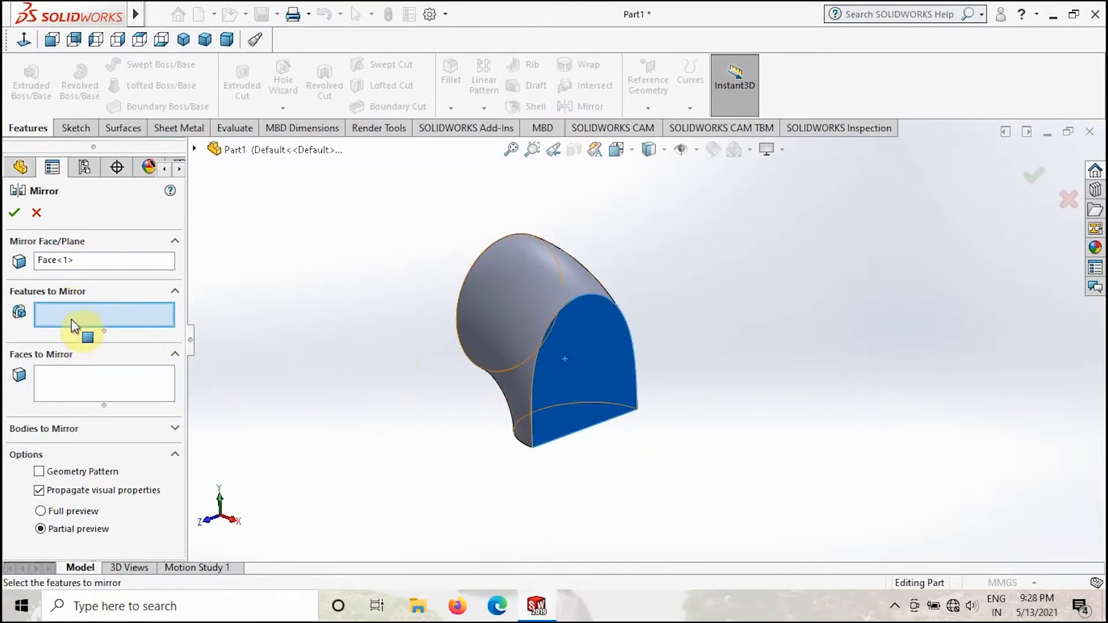
left_click(541, 285)
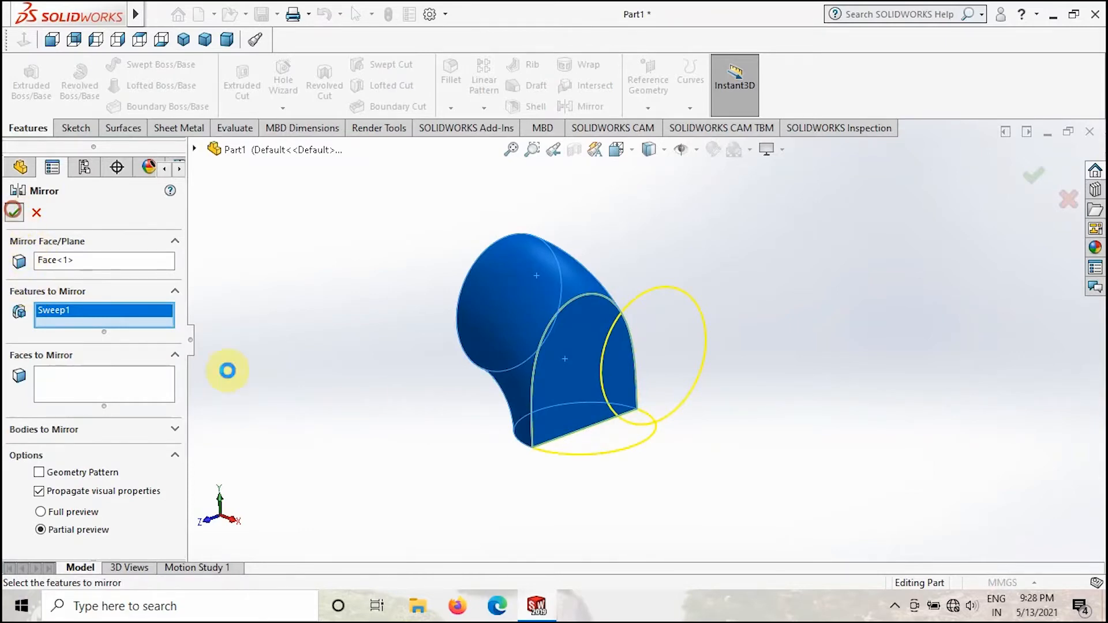
mouse_move(623, 474)
middle_mouse_down()
mouse_move(599, 457)
mouse_move(536, 472)
middle_mouse_up()
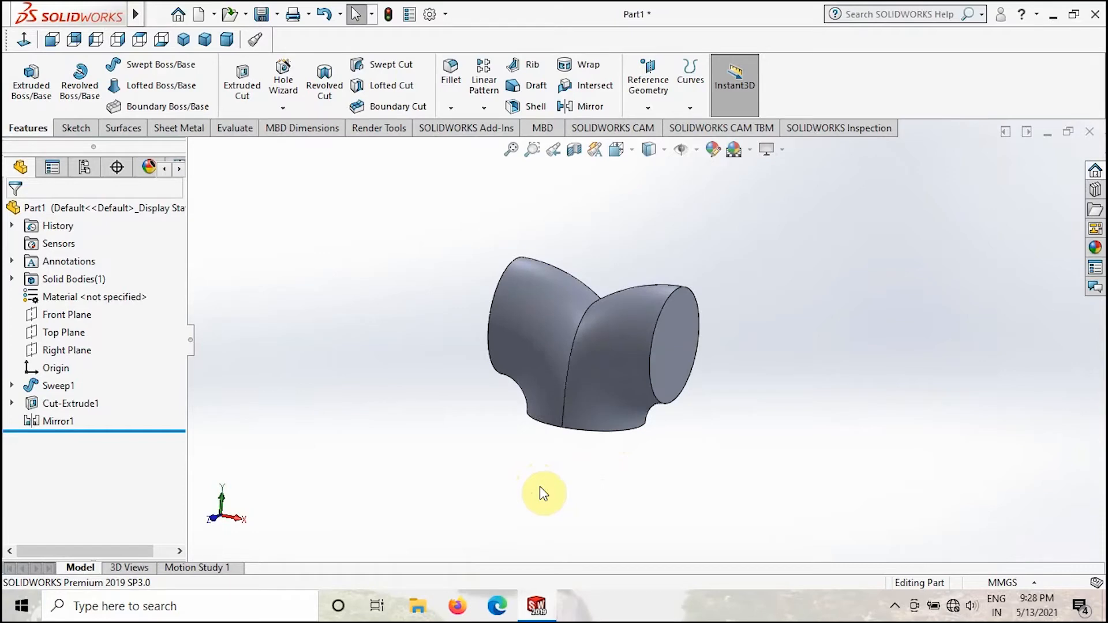
mouse_move(540, 511)
middle_mouse_down()
mouse_move(535, 442)
mouse_move(580, 476)
middle_mouse_up()
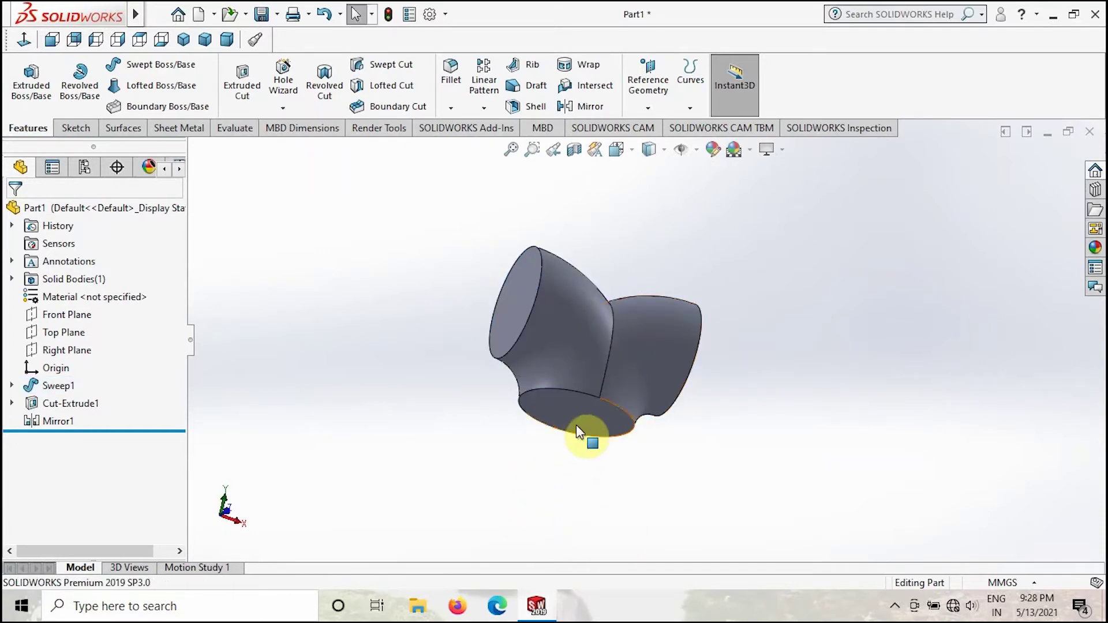
Sketch a 3 mm outward offset ring on the lower opening's end face
left_click(576, 425)
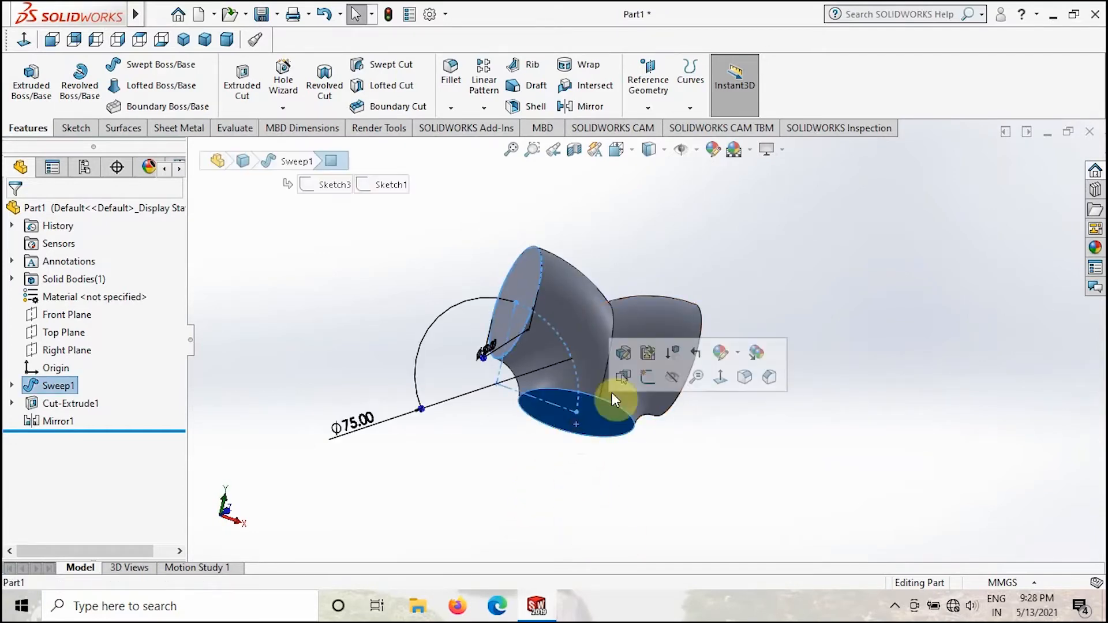
left_click(656, 381)
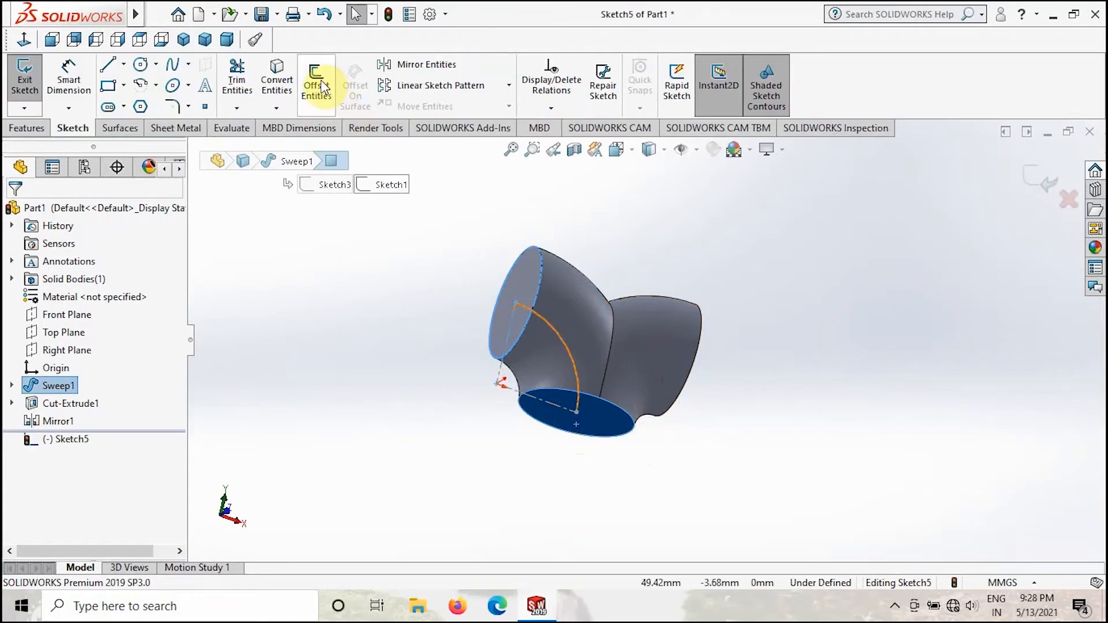
left_click(315, 83)
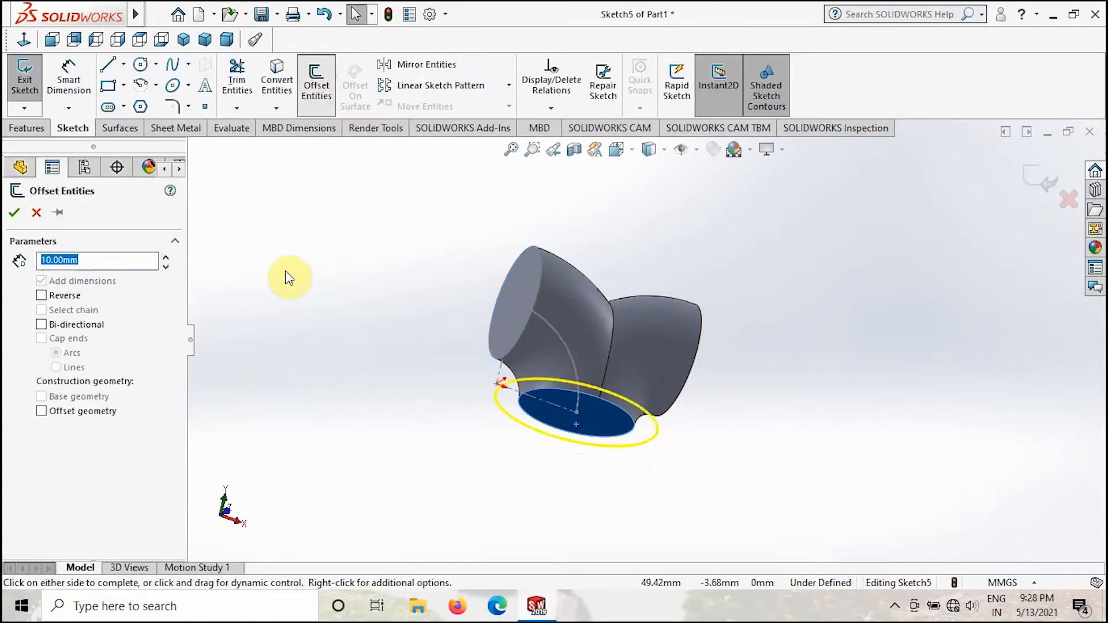
middle_click_drag(358, 470, 366, 353)
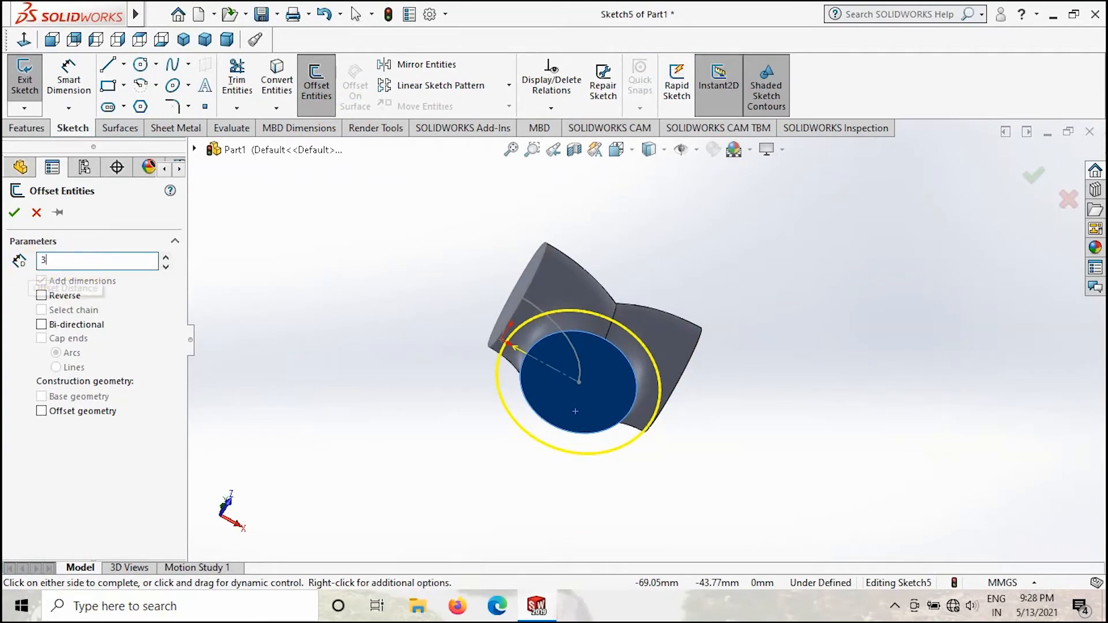
type("3")
key("Return")
mouse_move(485, 459)
middle_mouse_down()
mouse_move(503, 388)
mouse_move(607, 312)
middle_mouse_up()
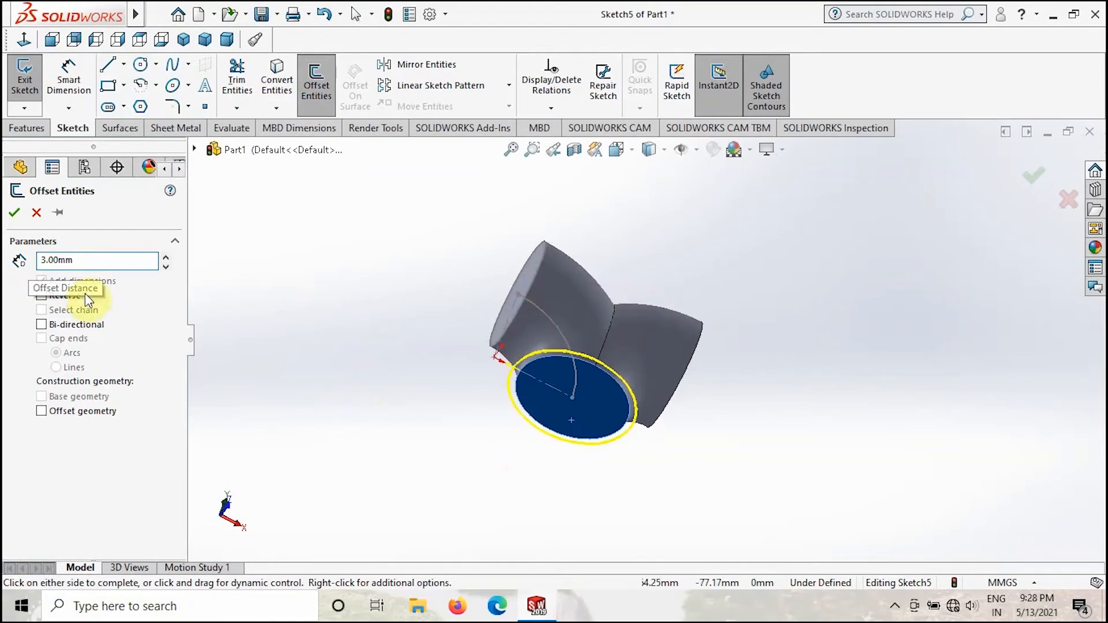
left_click(13, 207)
Extrude the offset ring into a 20 mm collar on the lower opening
left_click(26, 127)
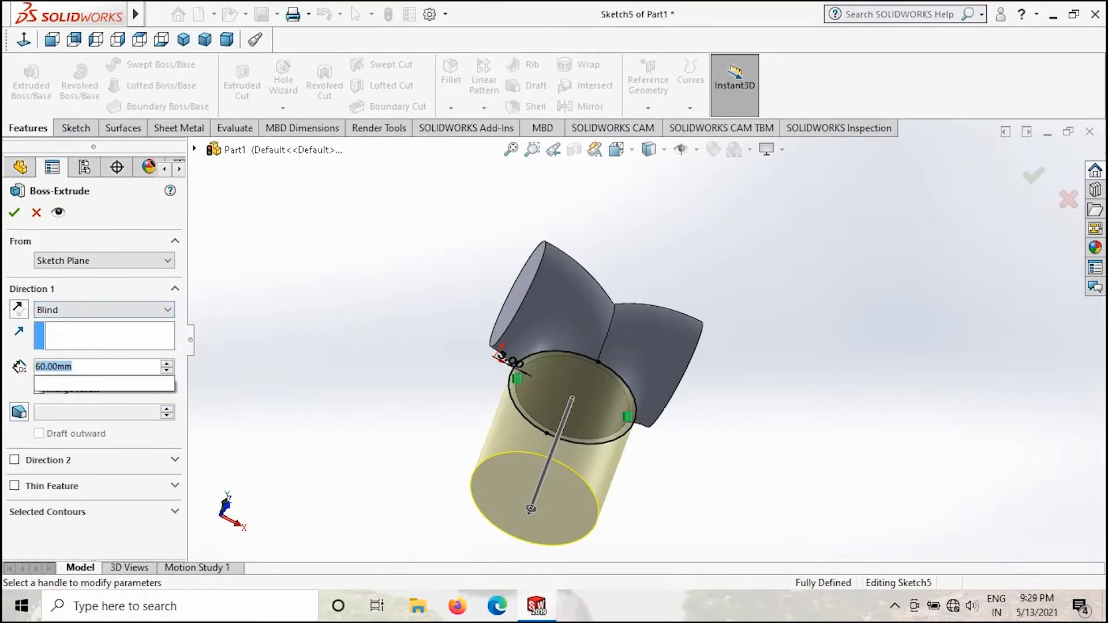
type("20")
key("Return")
left_click(16, 213)
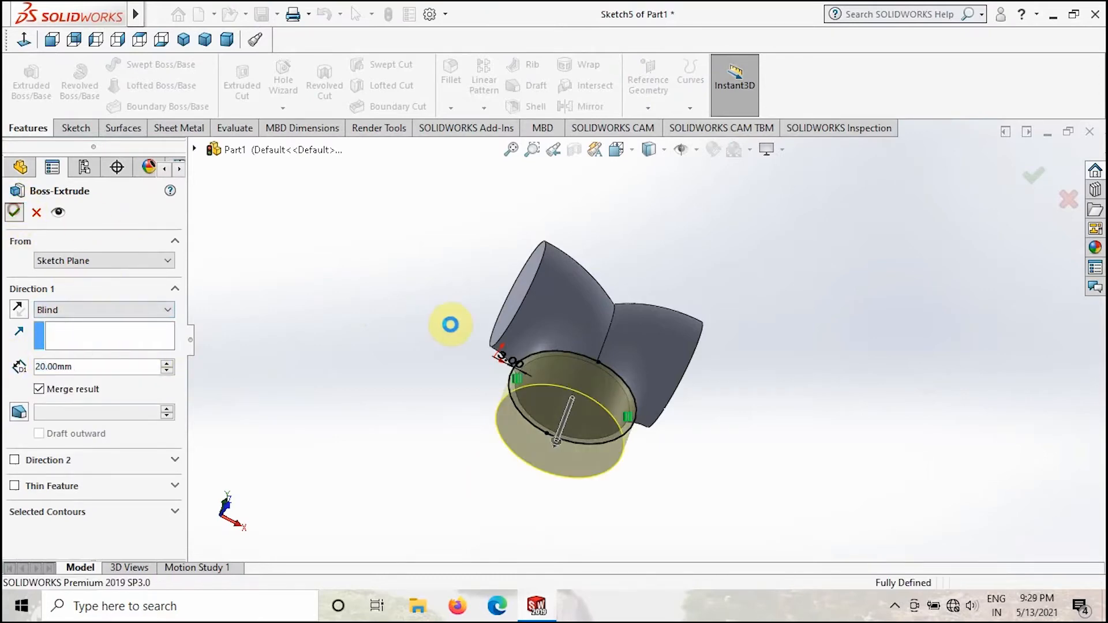
mouse_move(430, 330)
middle_mouse_down()
mouse_move(506, 370)
mouse_move(530, 294)
middle_mouse_up()
left_click(530, 294)
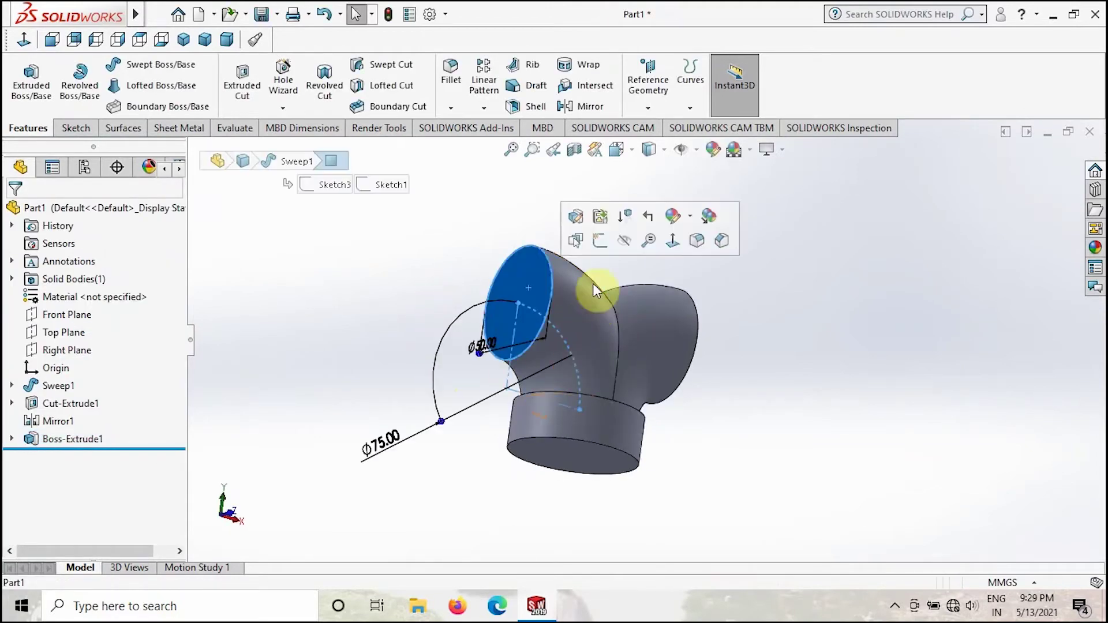
Offset the upper opening's edge 3 mm and extrude it into a 20 mm collar
left_click(603, 240)
key("ctrl+z")
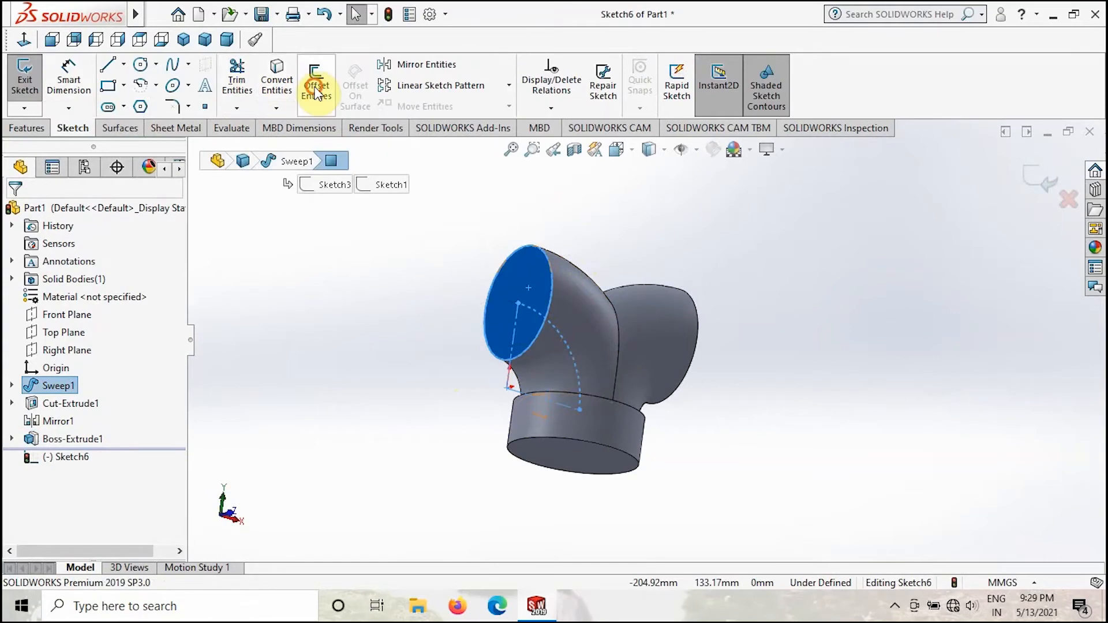
left_click(316, 88)
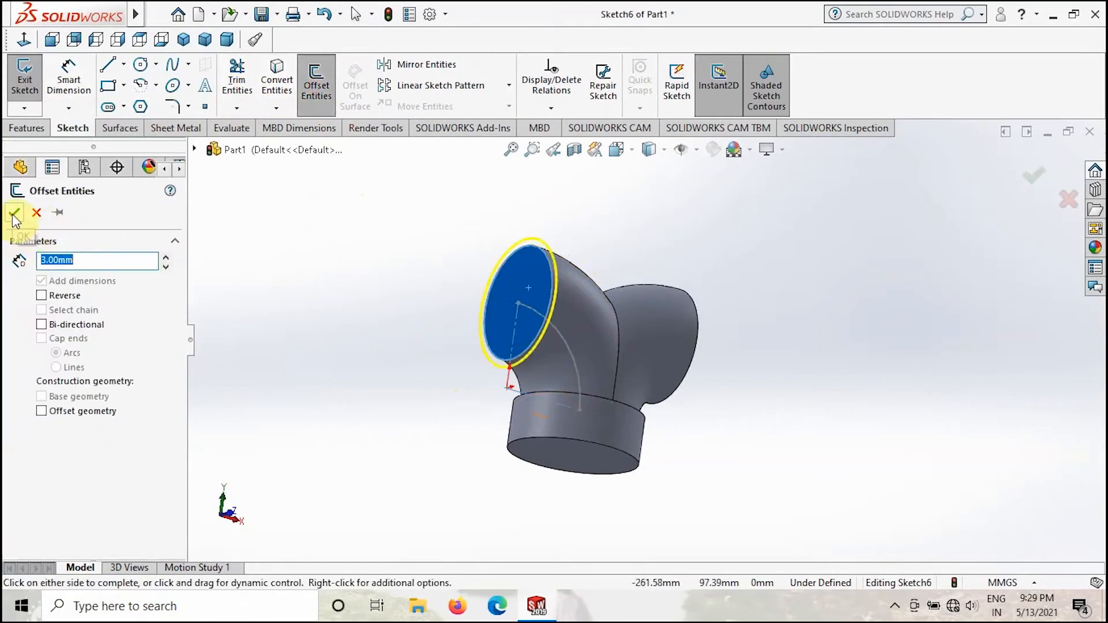
left_click(14, 214)
left_click(28, 128)
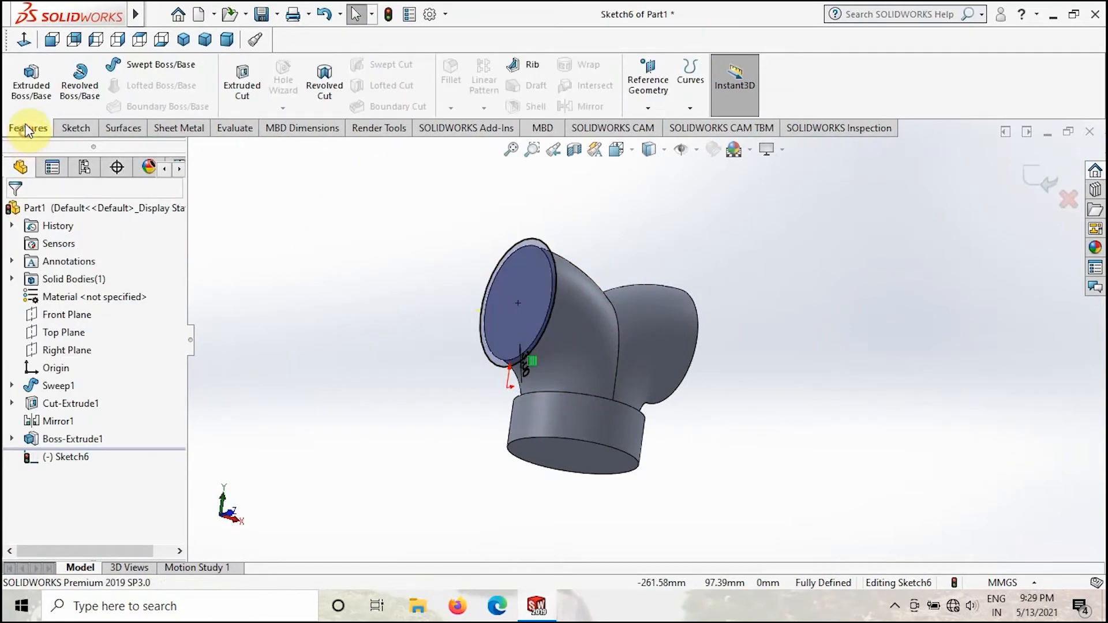
left_click(32, 85)
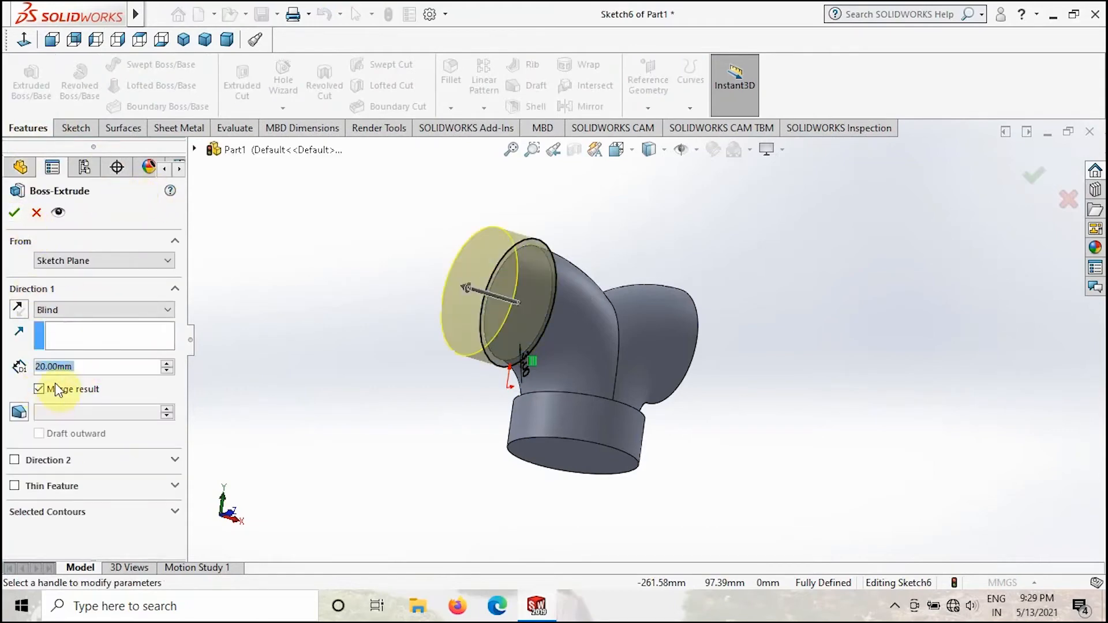
left_click(14, 212)
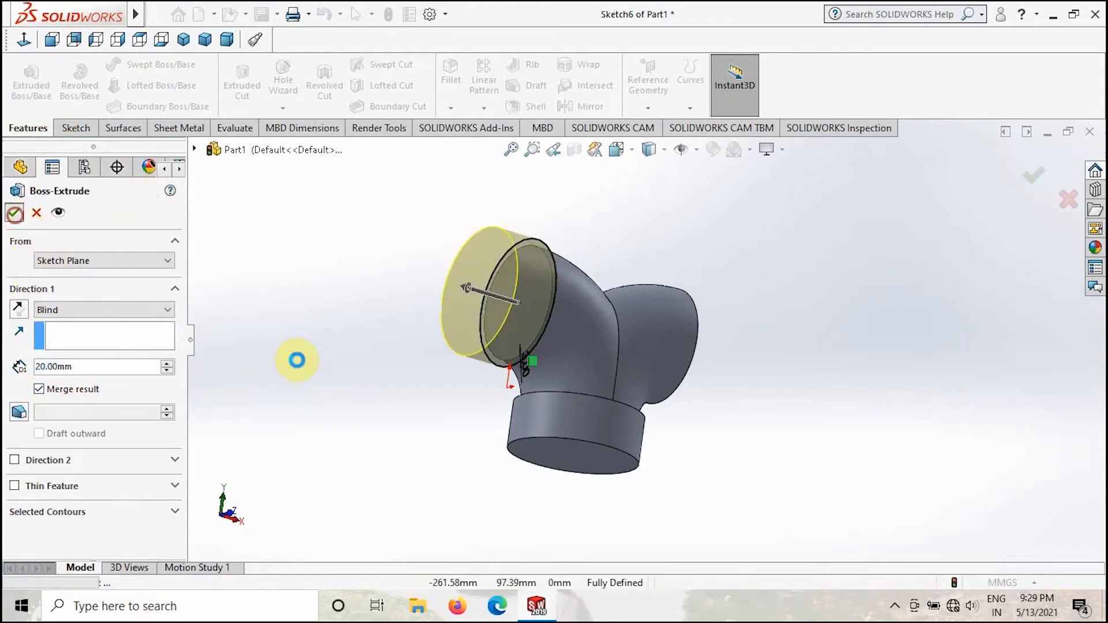
Sketch a 3 mm outward offset ring on the third branch's end face and exit
middle_click_drag(389, 401, 381, 384)
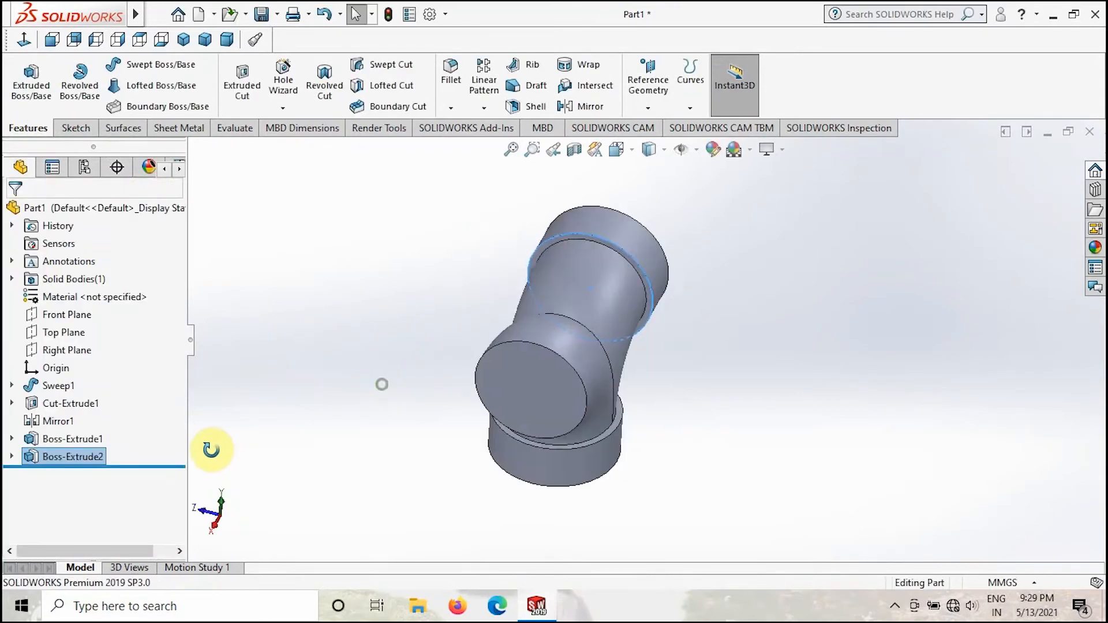
middle_click_drag(369, 452, 394, 433)
left_click(517, 384)
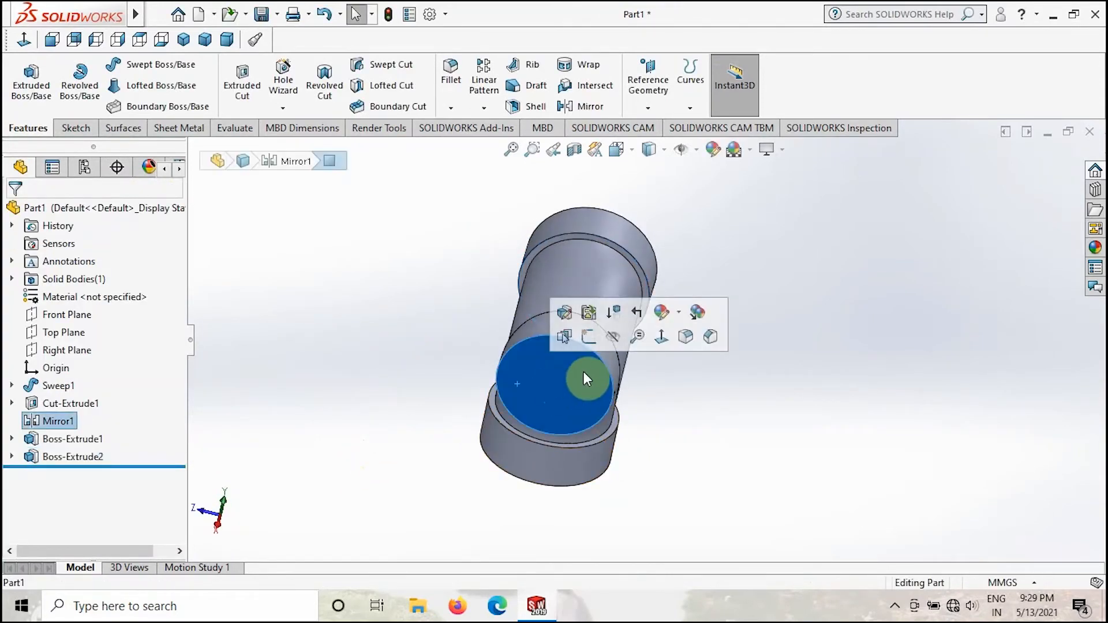
left_click(591, 340)
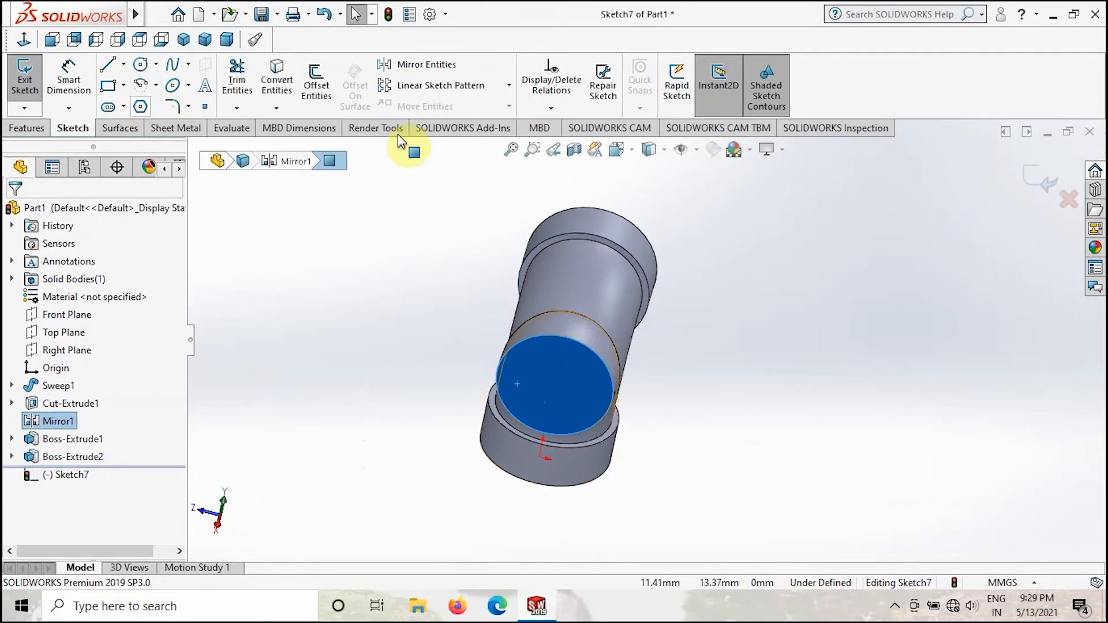
left_click(317, 83)
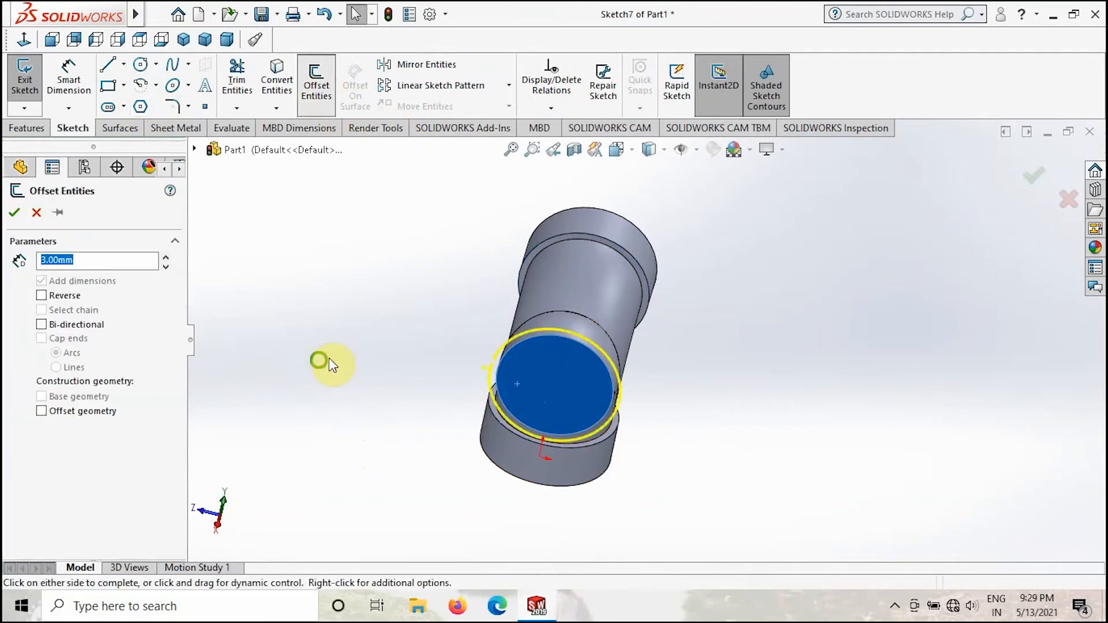
middle_click_drag(329, 357, 372, 355)
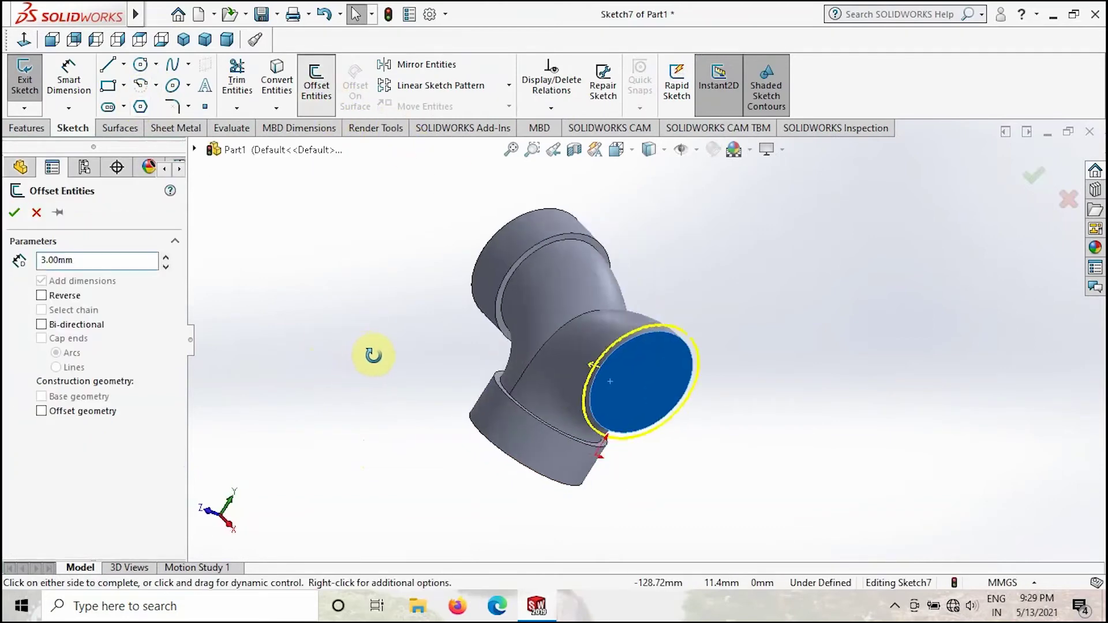
left_click(650, 351)
left_click(15, 215)
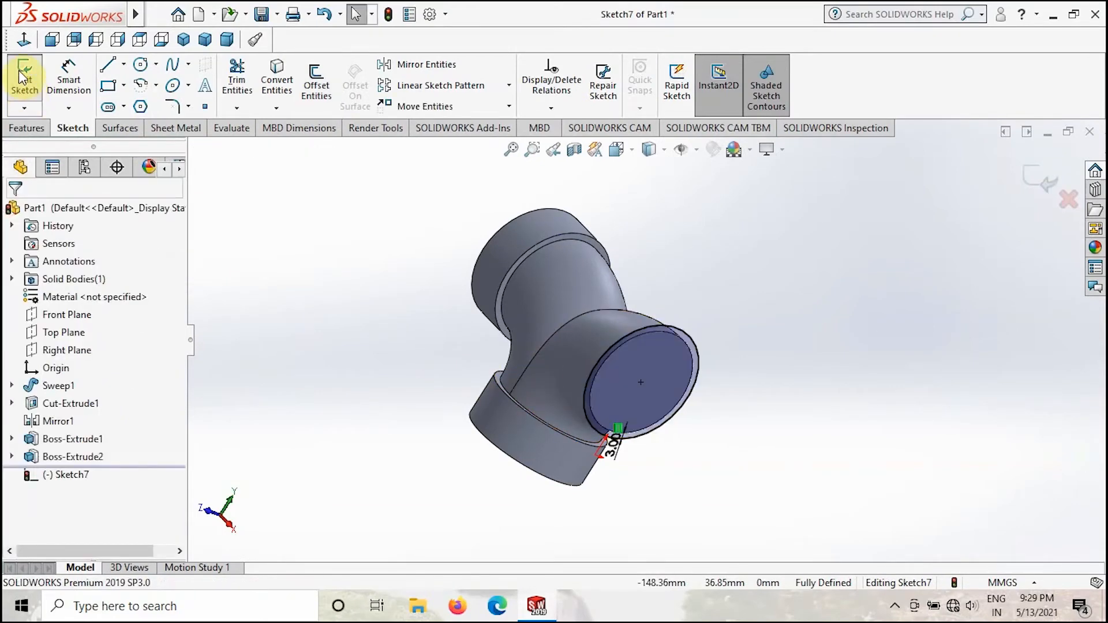
left_click(24, 80)
Extrude the offset ring 20 mm as Boss-Extrude3, giving the third branch opening its collar
left_click(26, 129)
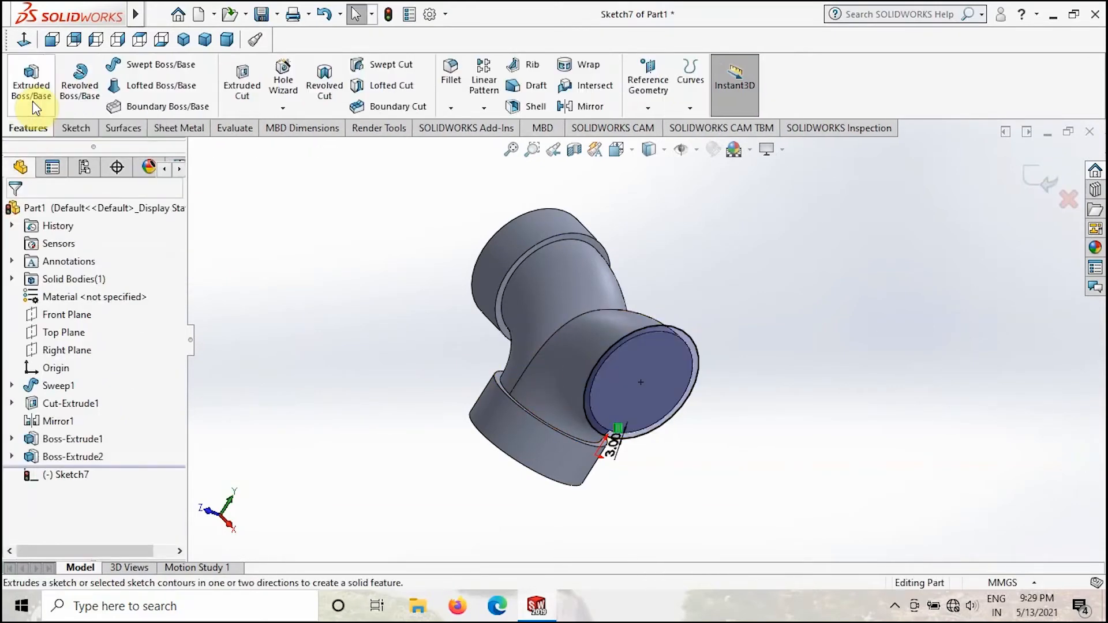
left_click(30, 82)
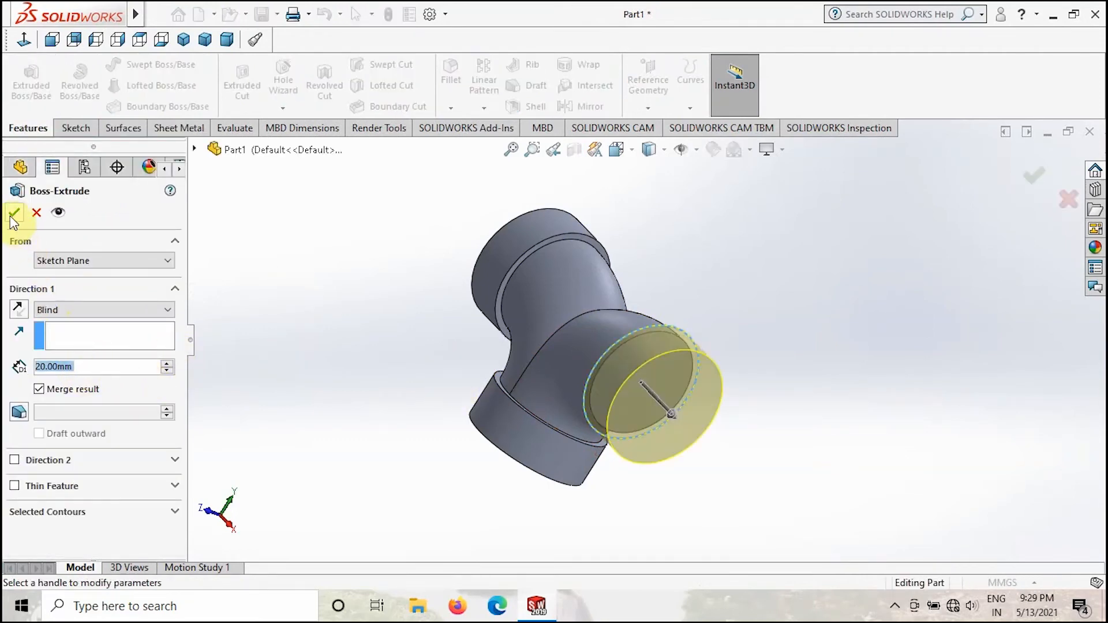
left_click(14, 214)
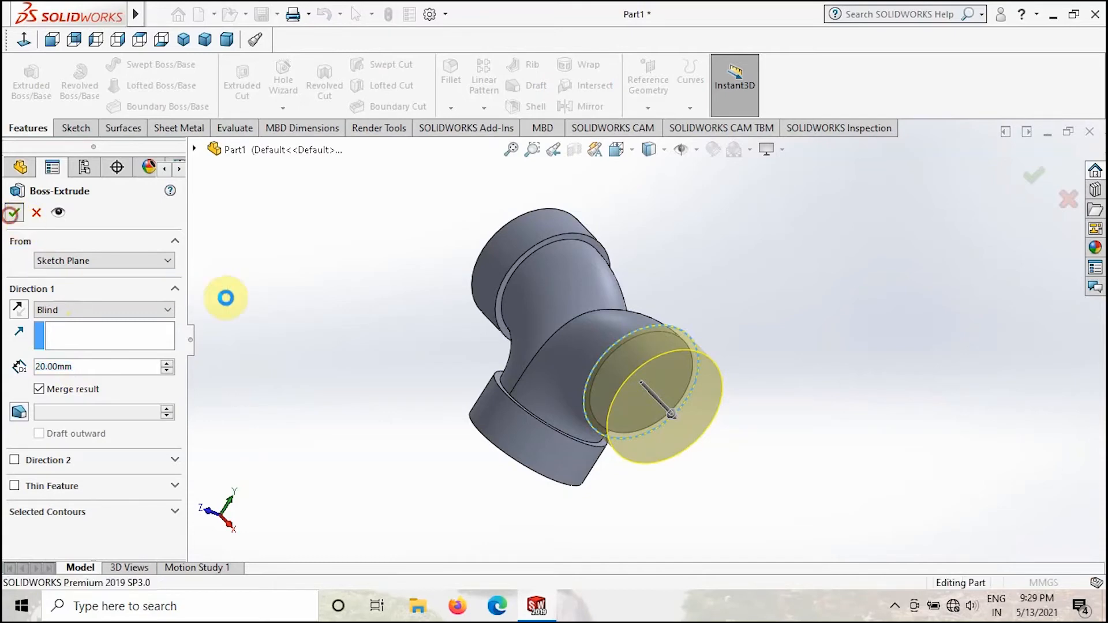
key("f")
left_click(315, 354)
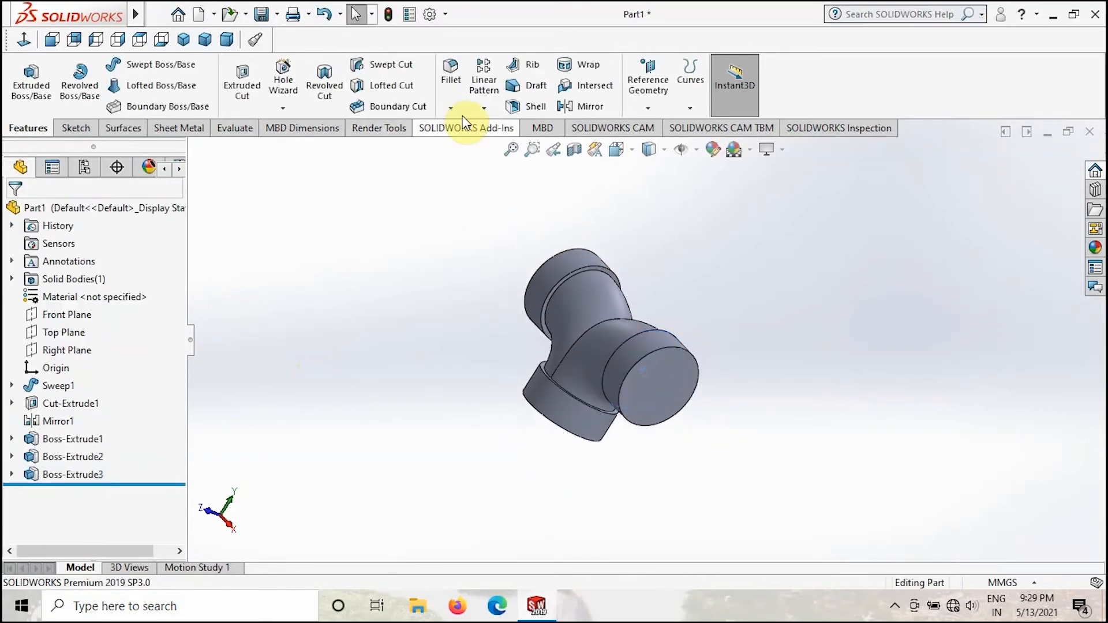
left_click(454, 109)
Start Chamfer1 on the upper collar's rim with distance 3 mm at 45°
left_click(485, 149)
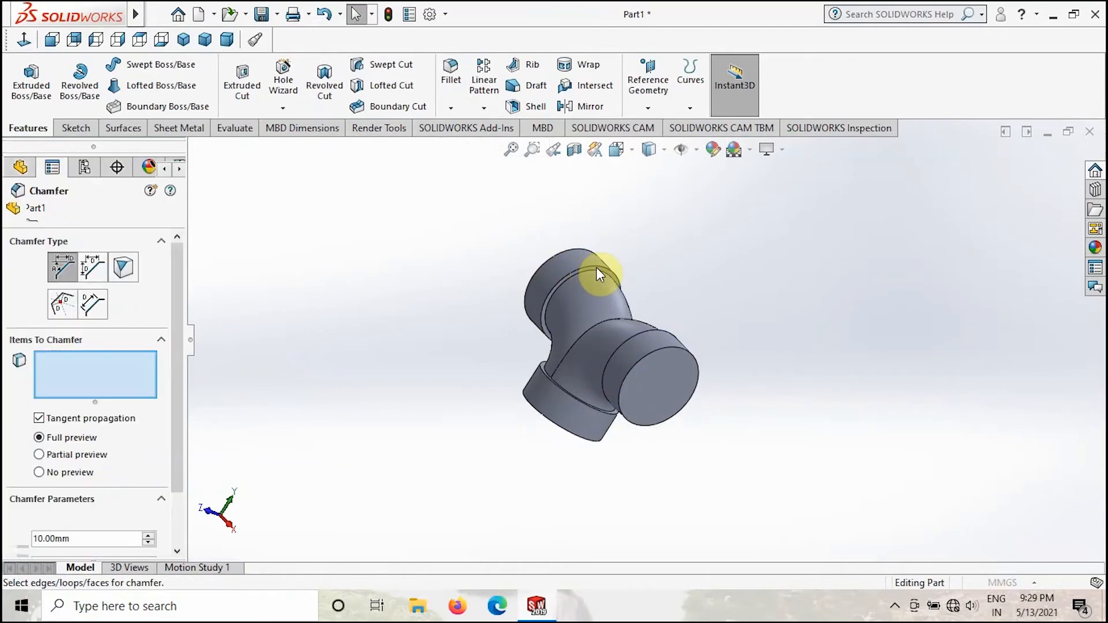
left_click(597, 268)
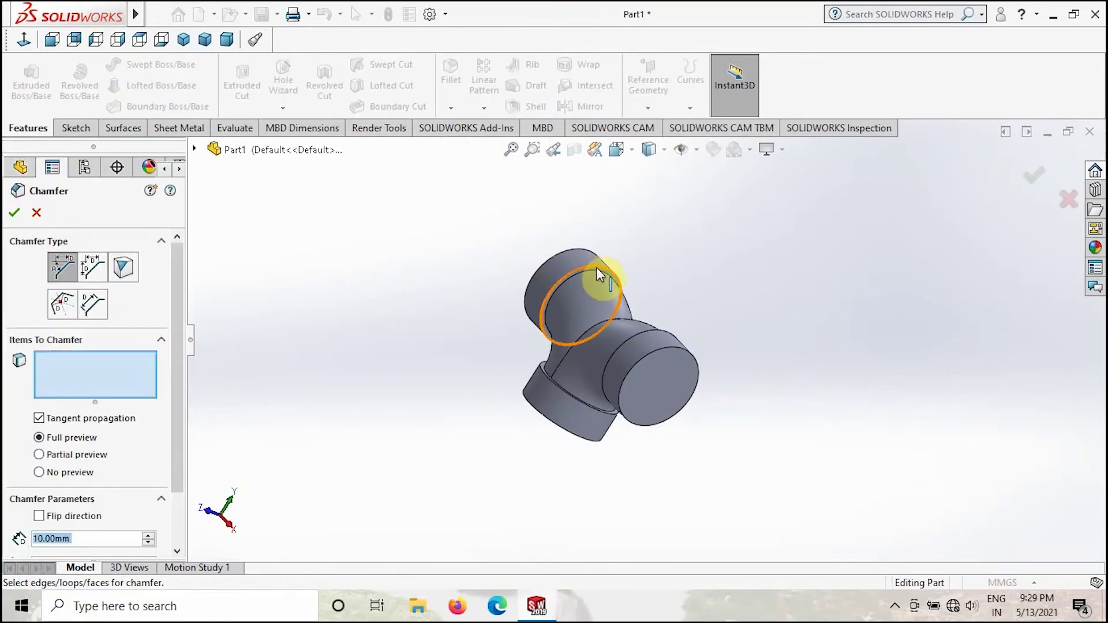
double_click(87, 538)
type("3")
key("Return")
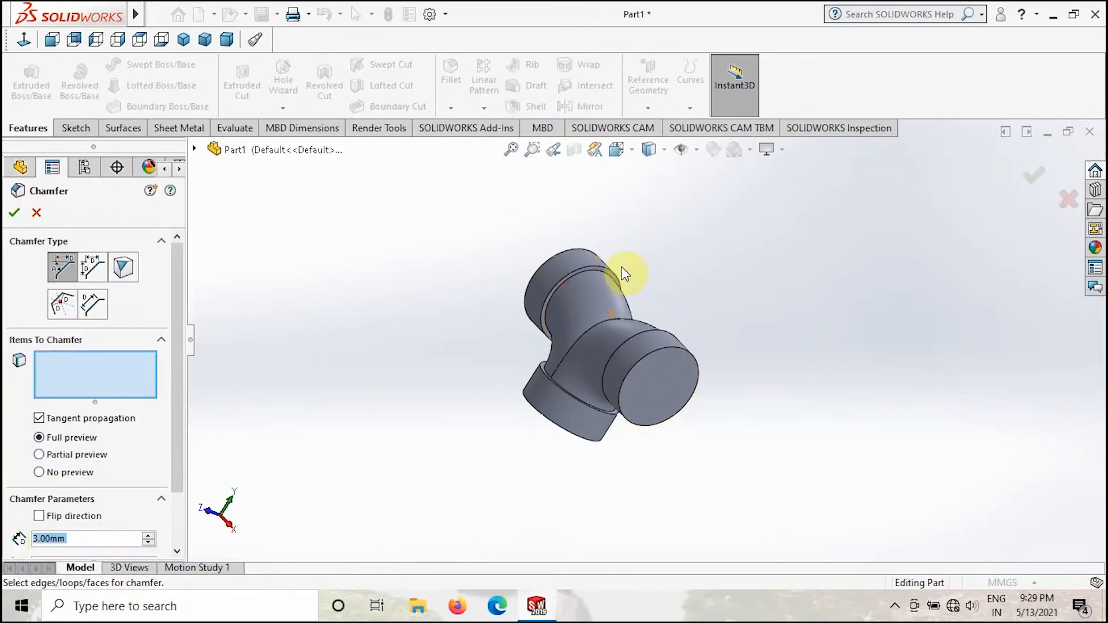
Add the remaining bottom and right opening rims and confirm the 3 mm chamfer on all three
left_click(611, 276)
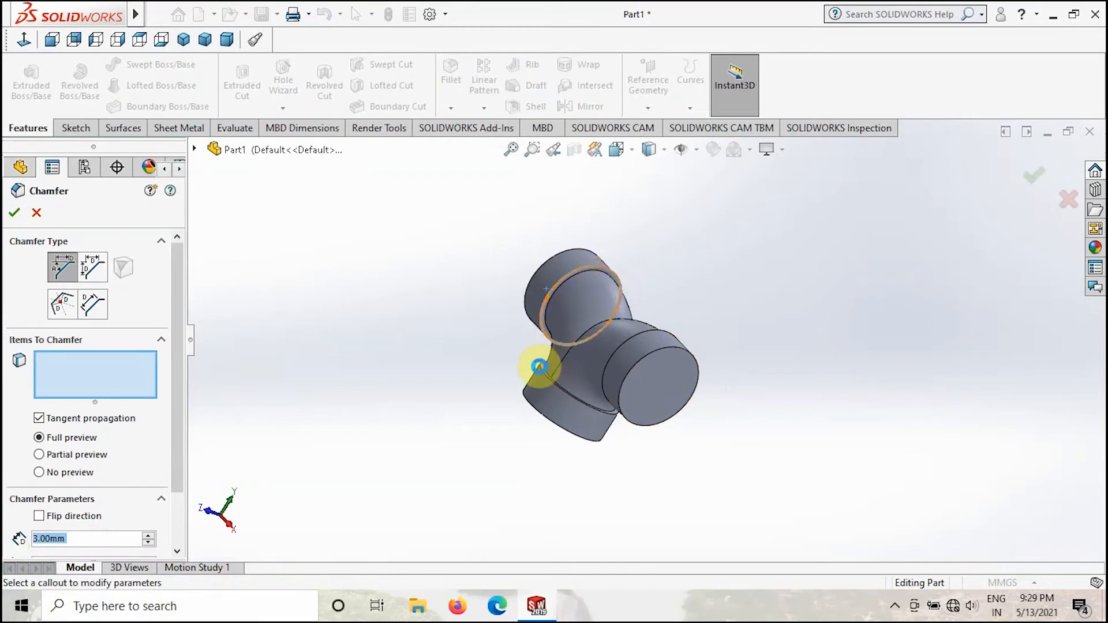
left_click(539, 366)
left_click(539, 372)
middle_click_drag(554, 407, 565, 475)
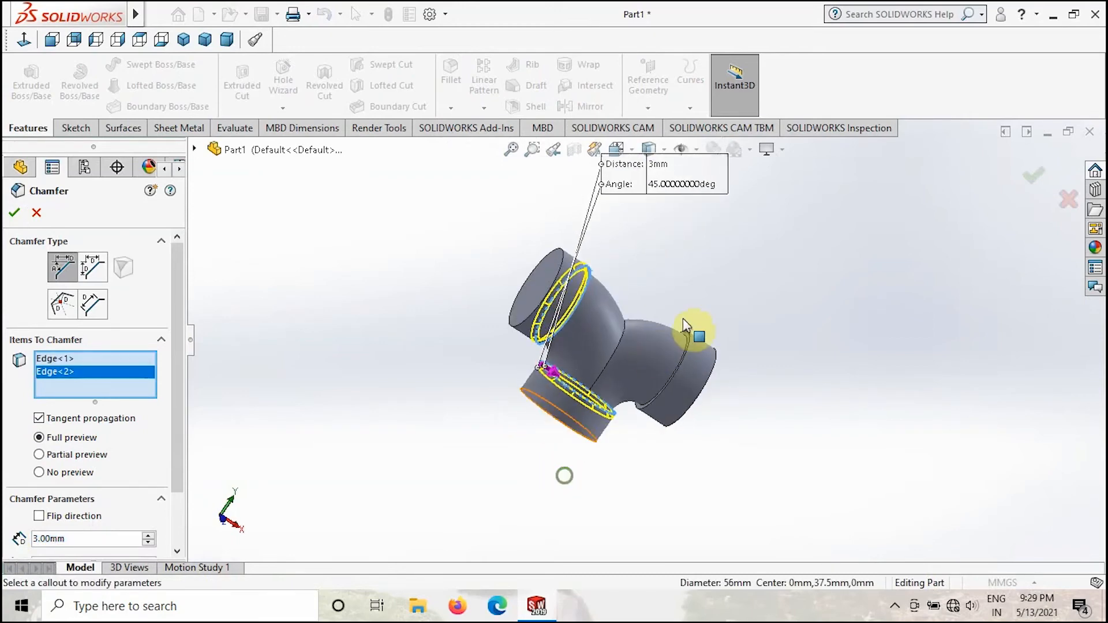
left_click(689, 333)
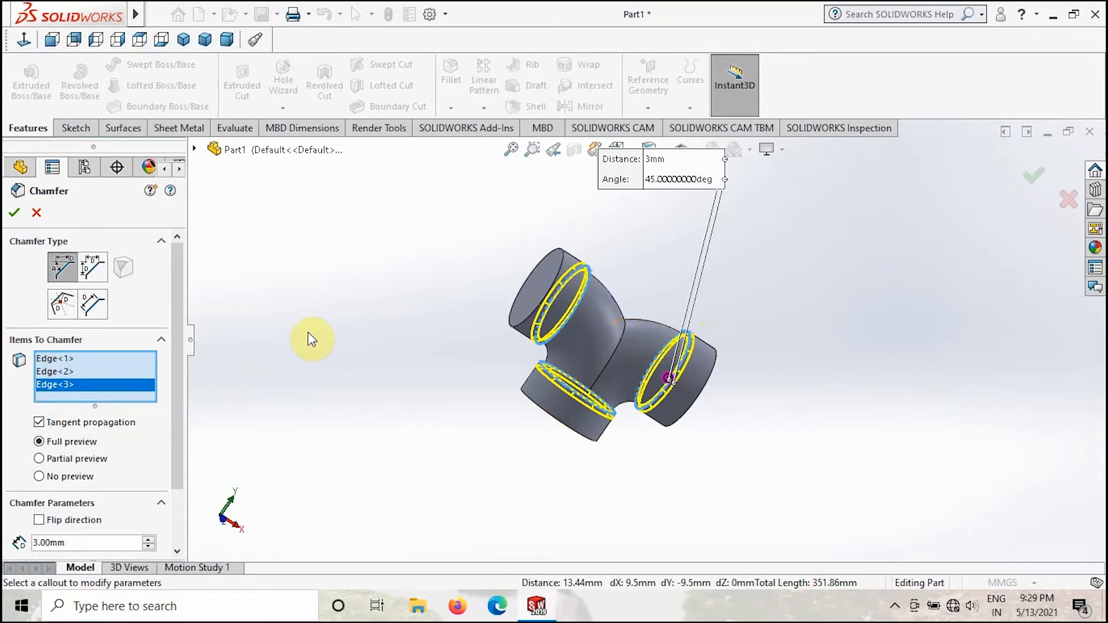
key("Return")
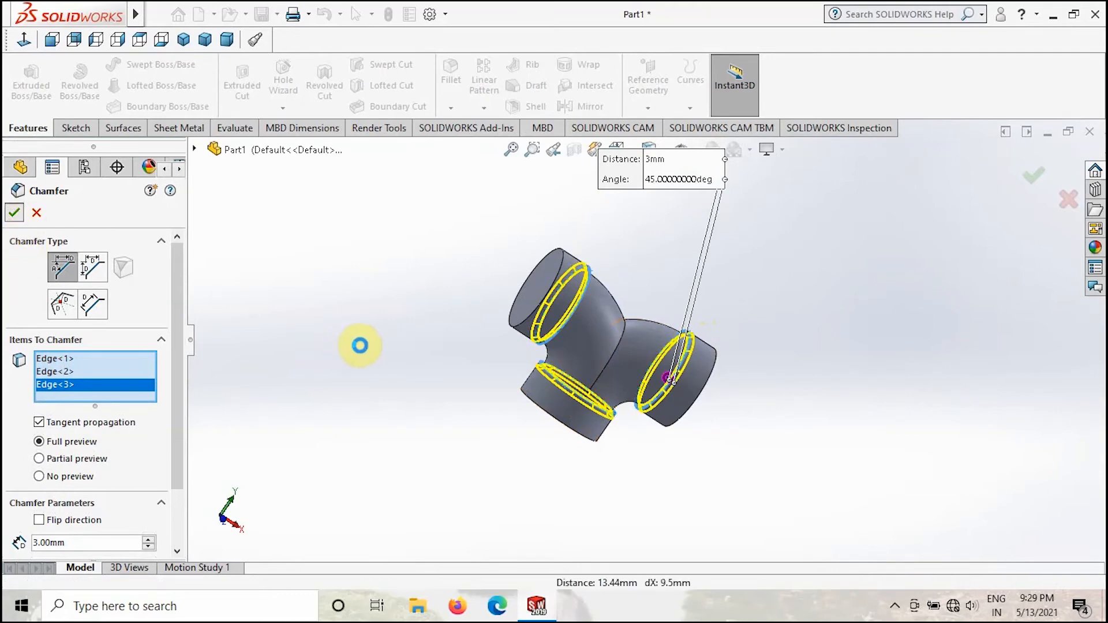
left_click(362, 345)
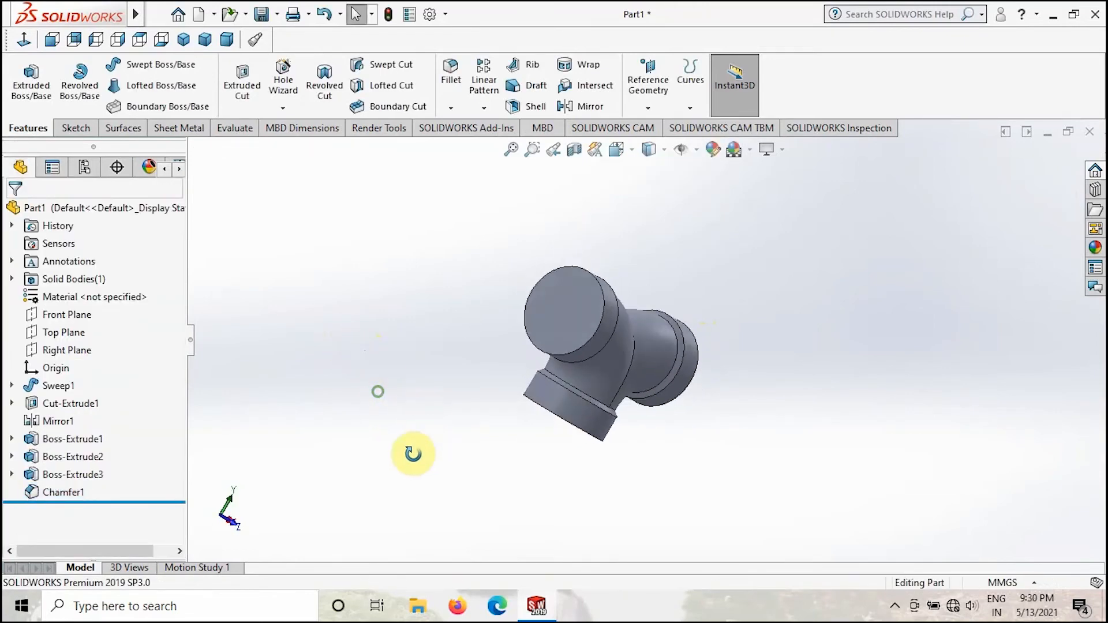
middle_click_drag(381, 402, 348, 477)
Fillet the seam edge between the two mirrored branches with a 2 mm radius (Fillet1)
left_click(448, 79)
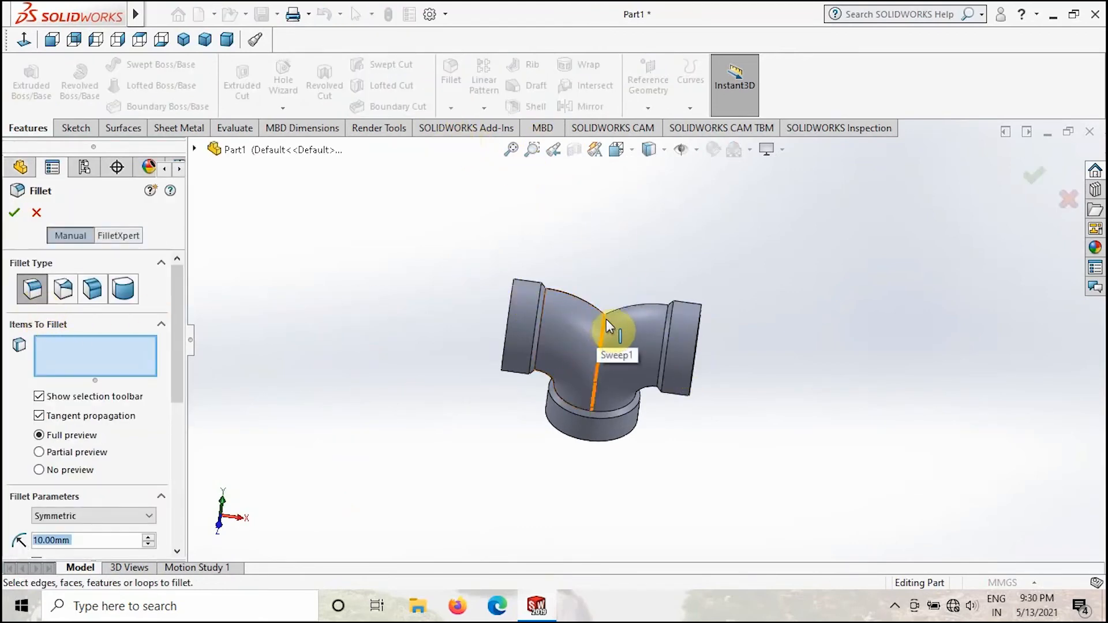
left_click(572, 381)
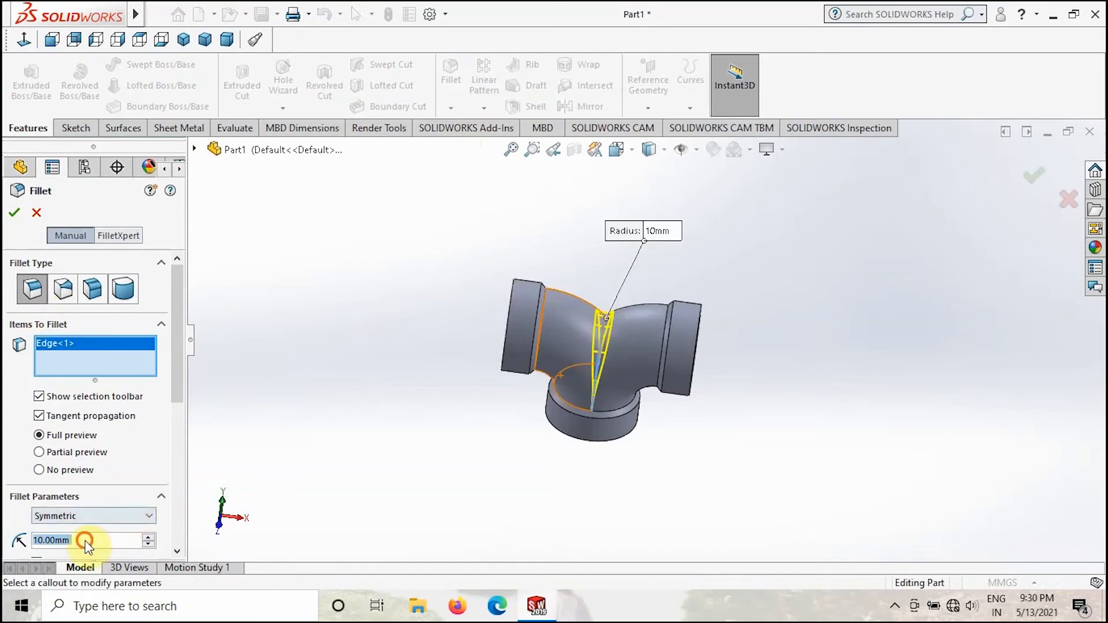
type("2")
key("Return")
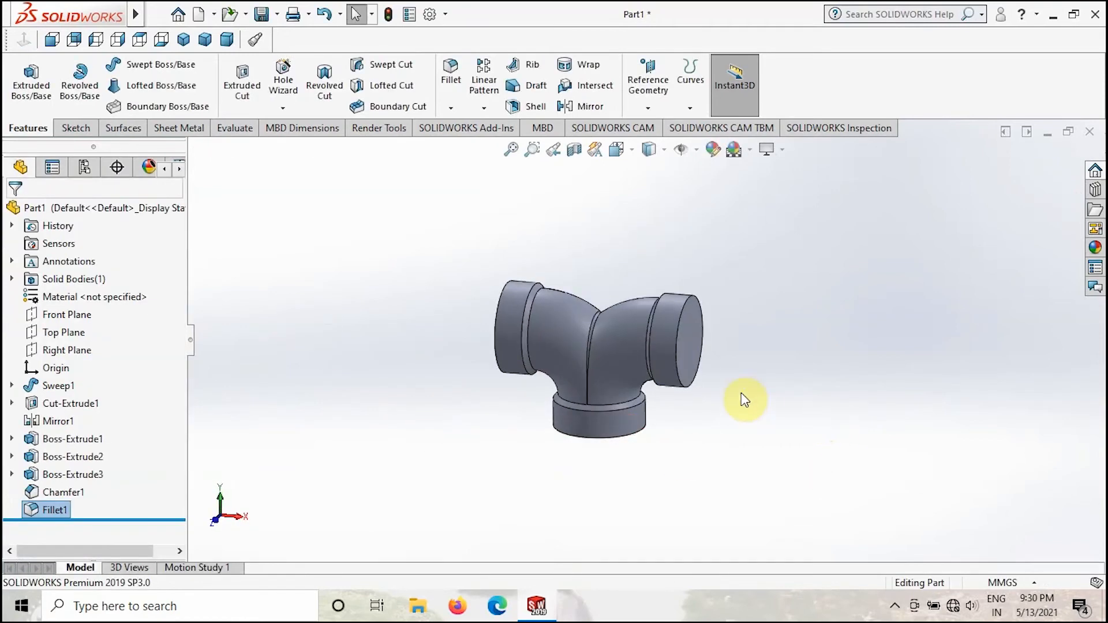
scroll(741, 392, "up", 2)
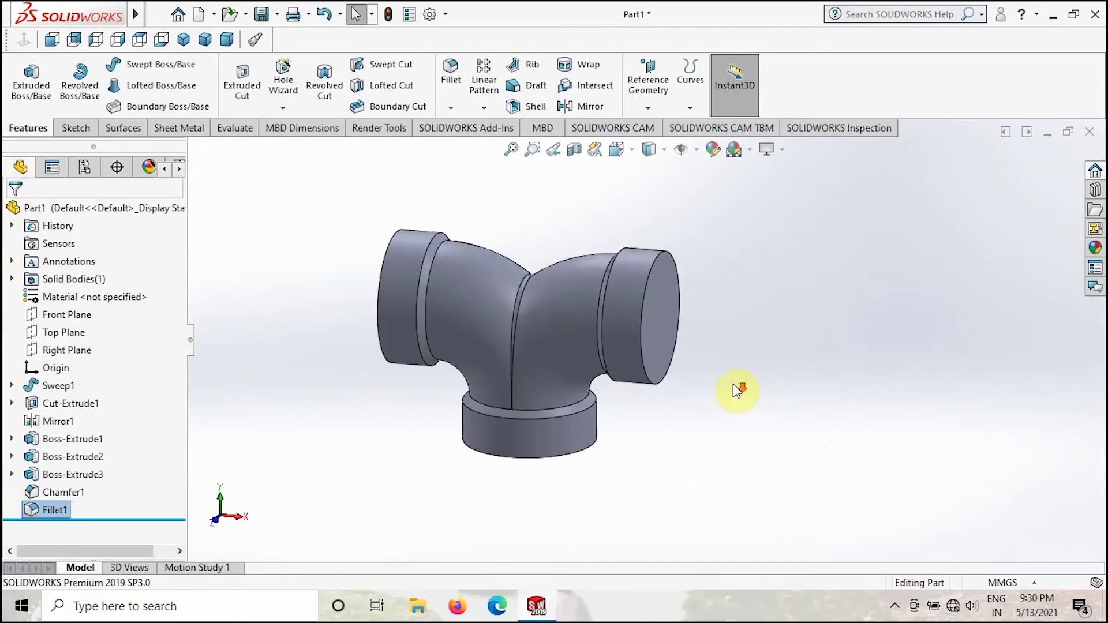
Select the right, bottom and left end faces to remain open in the shell
left_click(661, 339)
middle_click_drag(645, 398, 606, 483)
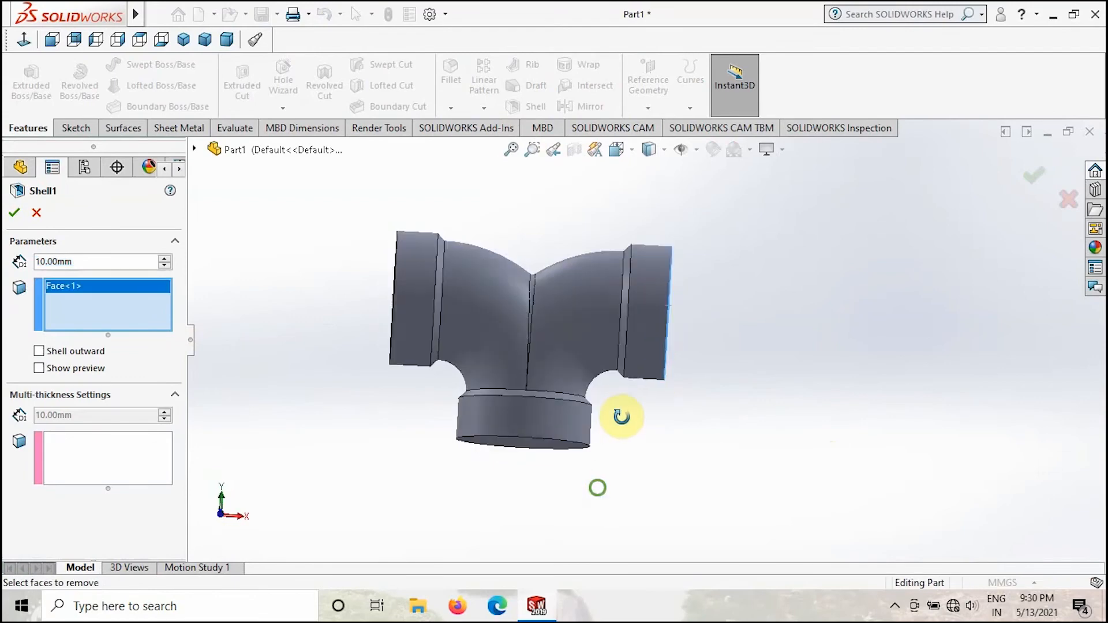
left_click(548, 452)
mouse_move(537, 472)
middle_mouse_down()
mouse_move(505, 467)
mouse_move(539, 467)
middle_mouse_up()
left_click(458, 320)
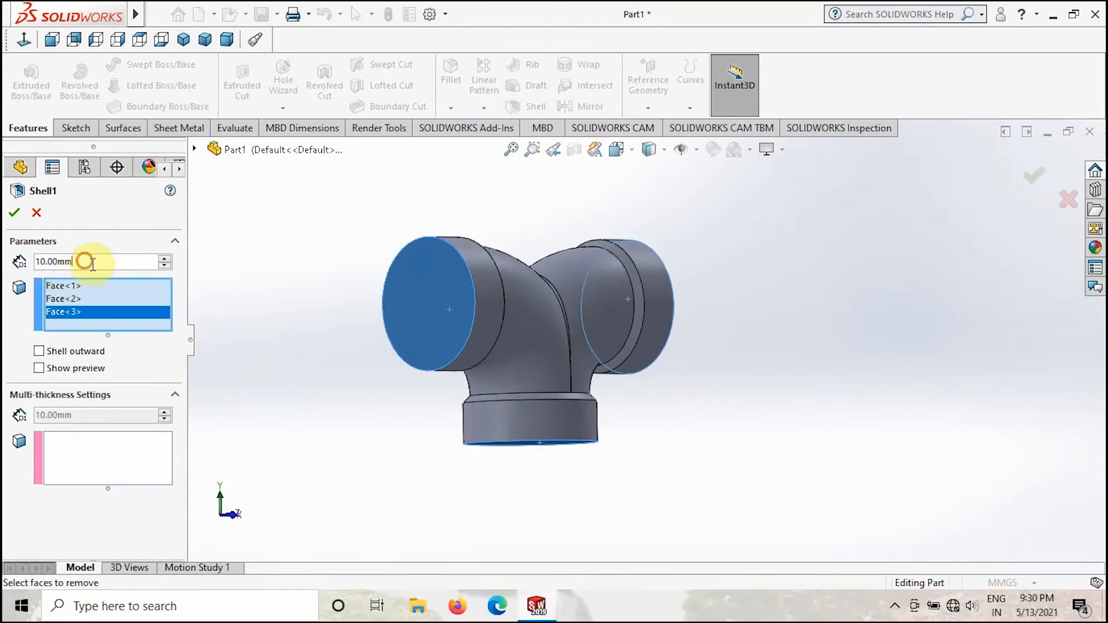
Set wall thickness 1.5 mm, preview, and confirm Shell1 hollowing the fitting
left_click_drag(92, 262, 20, 264)
type("1.5")
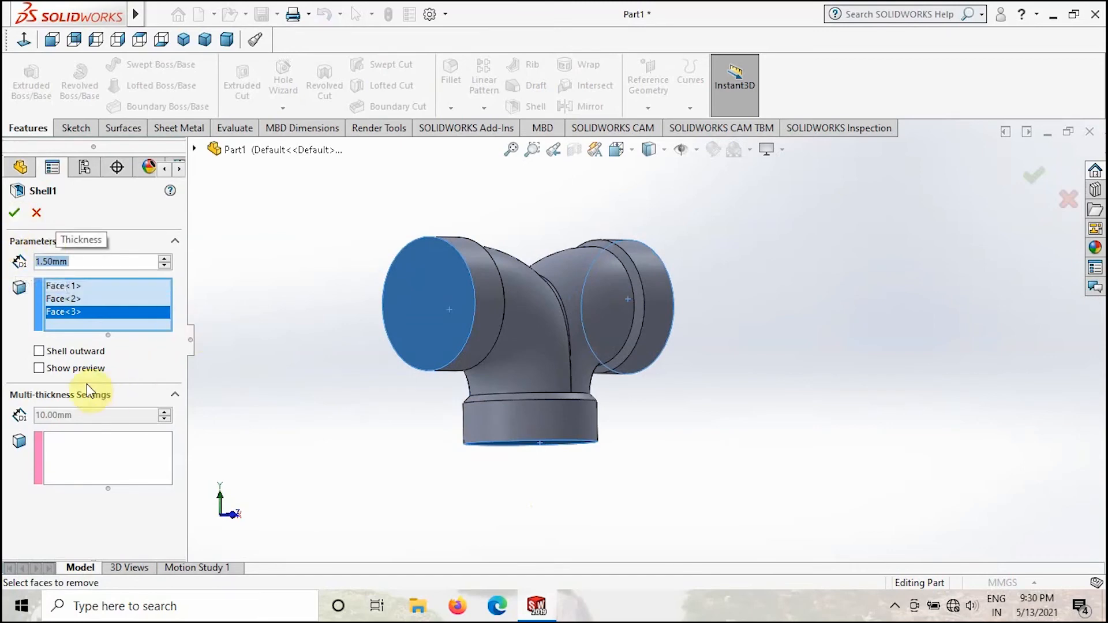
left_click(38, 369)
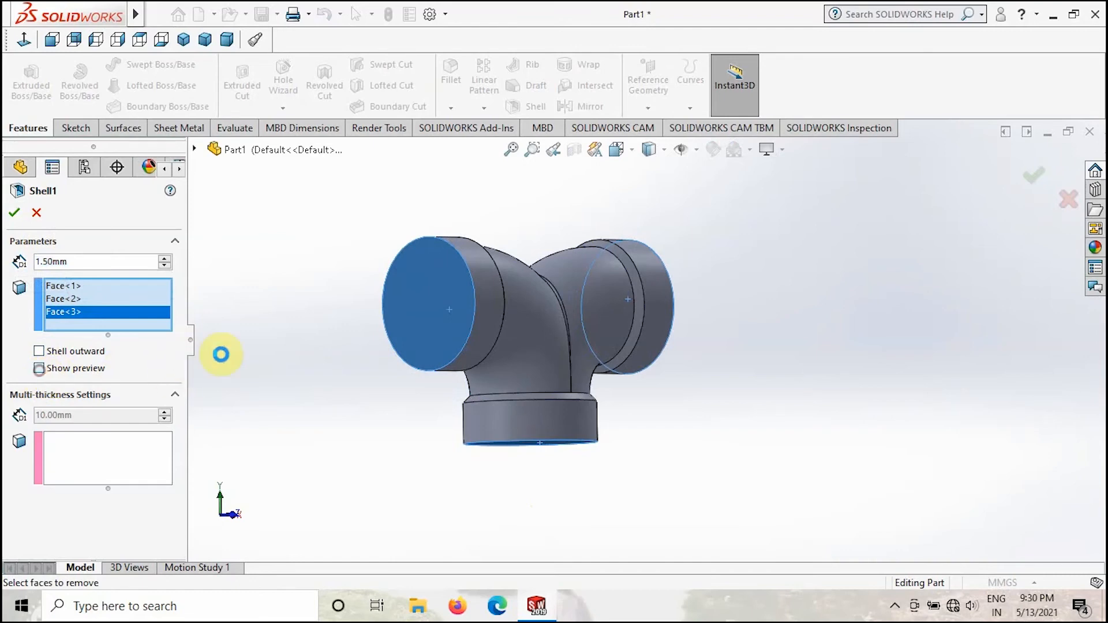
mouse_move(256, 368)
middle_mouse_down()
mouse_move(322, 346)
mouse_move(308, 353)
middle_mouse_up()
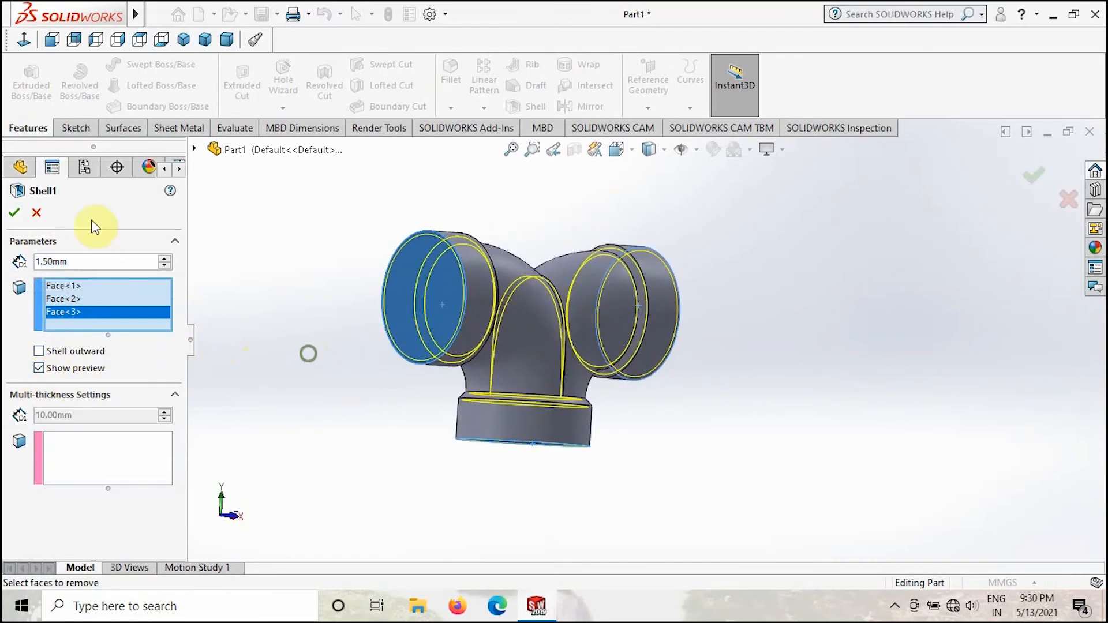
mouse_move(419, 359)
middle_mouse_down()
mouse_move(424, 260)
mouse_move(433, 286)
mouse_move(400, 304)
mouse_move(363, 372)
middle_mouse_up()
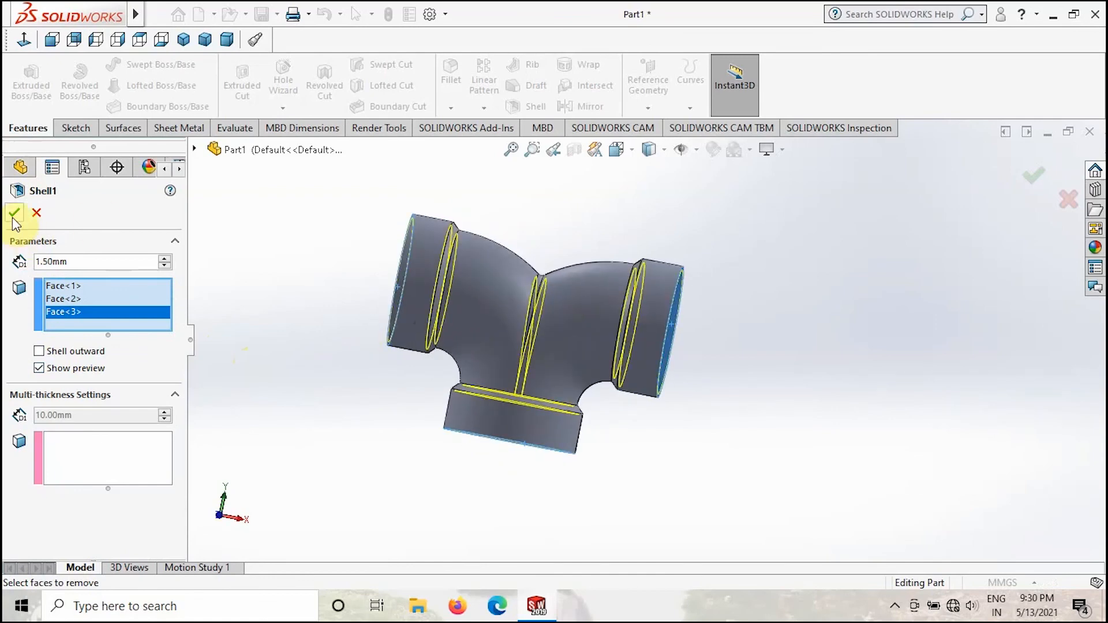
left_click(15, 215)
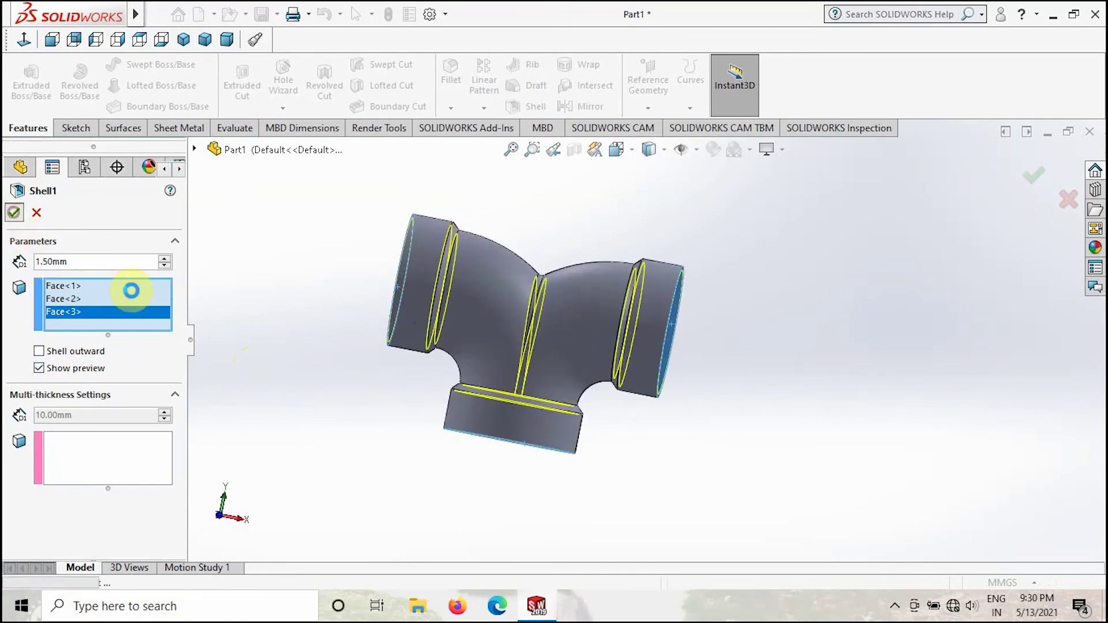
left_click(333, 378)
mouse_move(401, 462)
middle_mouse_down()
mouse_move(327, 489)
mouse_move(377, 417)
middle_mouse_up()
mouse_move(408, 479)
middle_mouse_down()
mouse_move(472, 429)
mouse_move(428, 442)
mouse_move(459, 511)
middle_mouse_up()
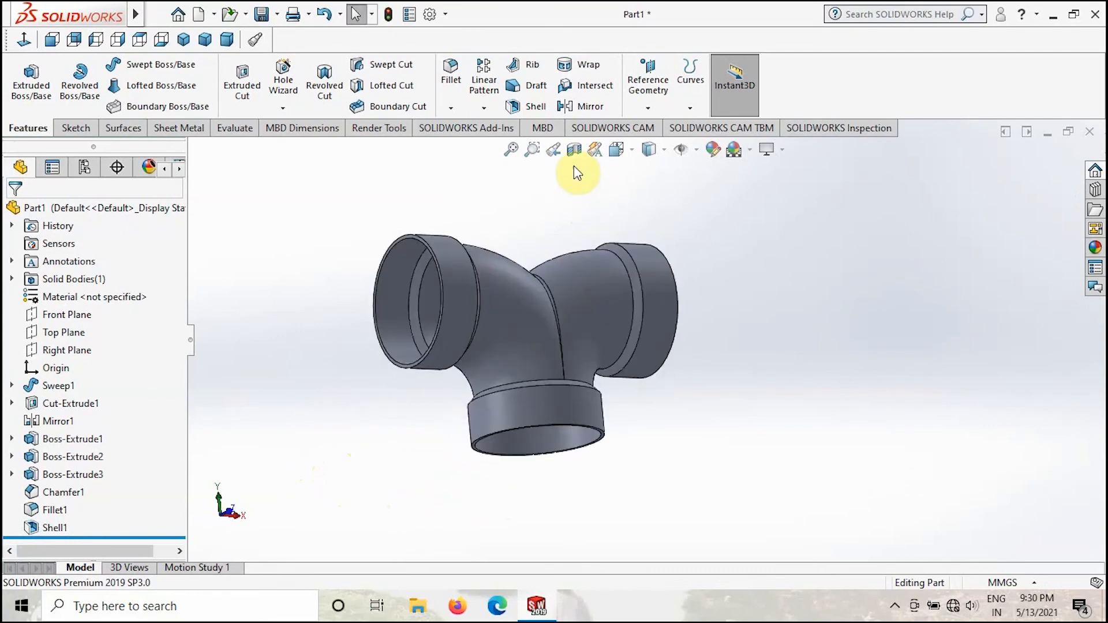
Apply a section view through the Front Plane at 0 mm to reveal the hollow walls
left_click(574, 150)
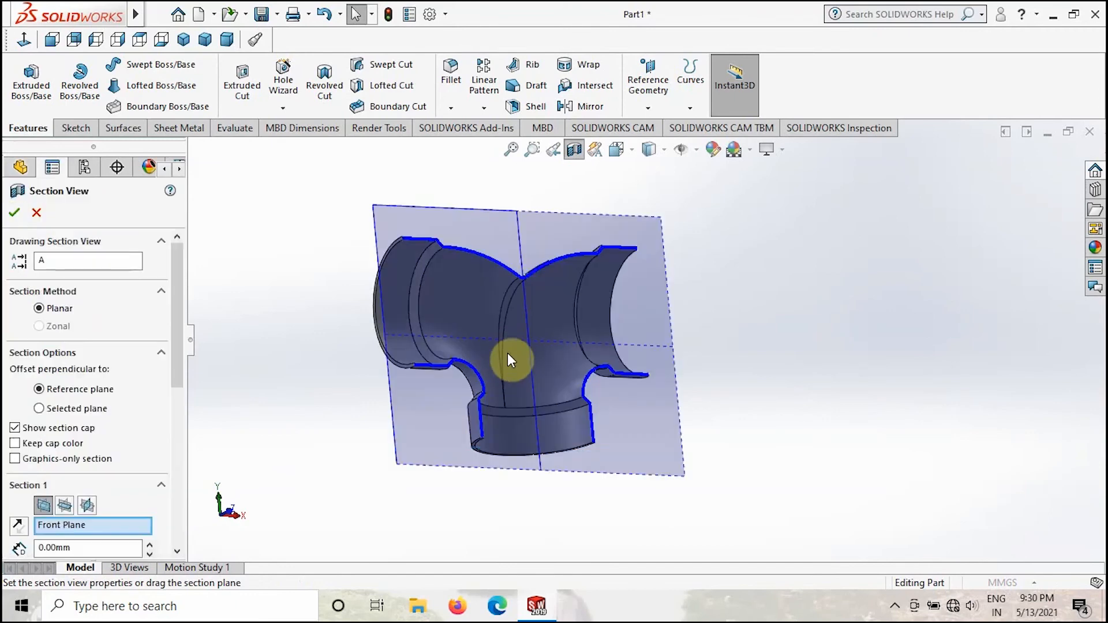
left_click(14, 211)
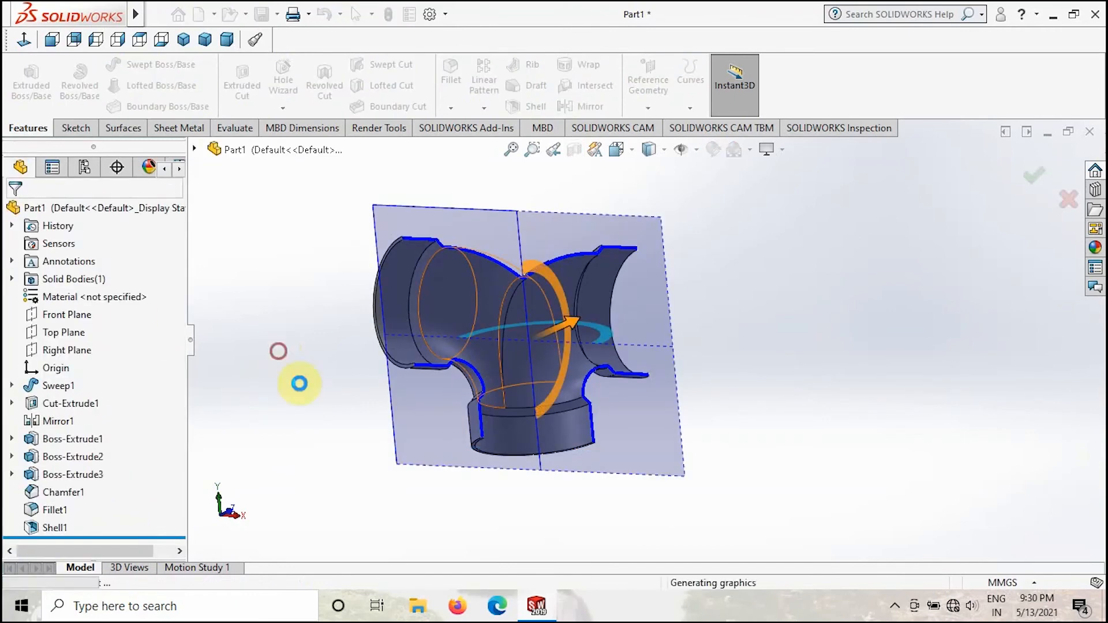
middle_click_drag(429, 433, 376, 389)
key("f")
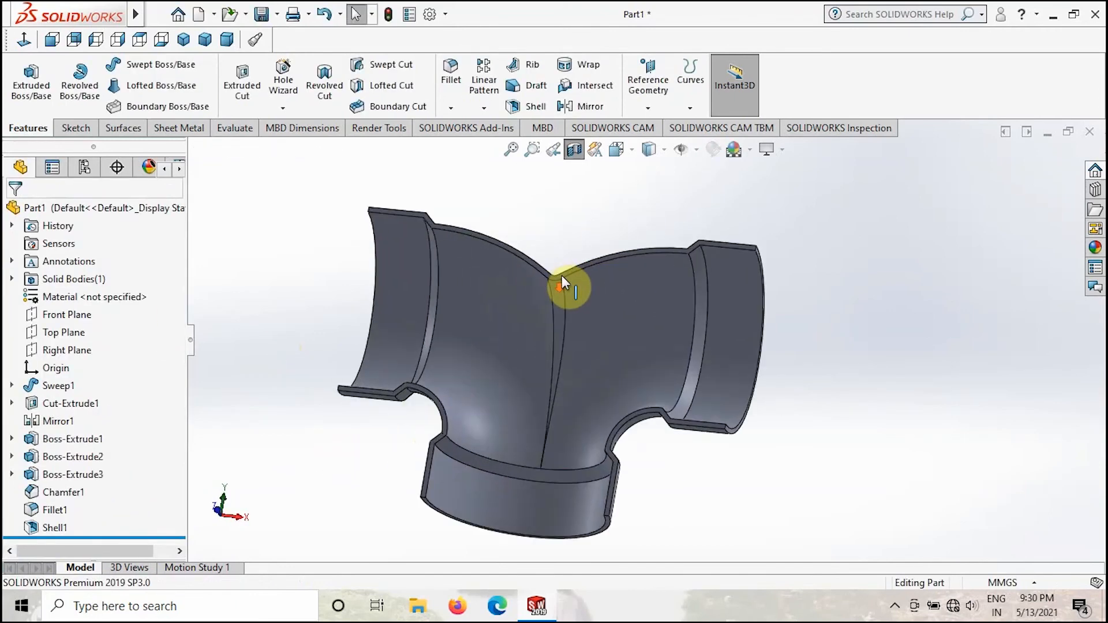
scroll(562, 276, "down", 1)
scroll(579, 319, "down", 1)
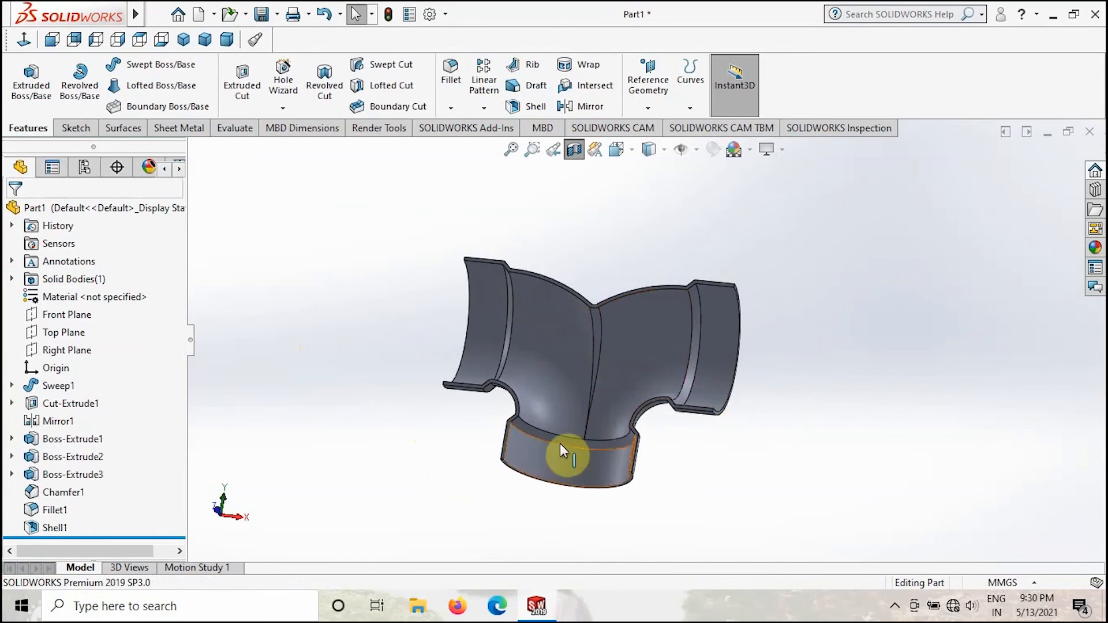
mouse_move(560, 444)
middle_mouse_down()
mouse_move(605, 503)
mouse_move(690, 475)
mouse_move(654, 465)
middle_mouse_up()
scroll(752, 328, "up", 2)
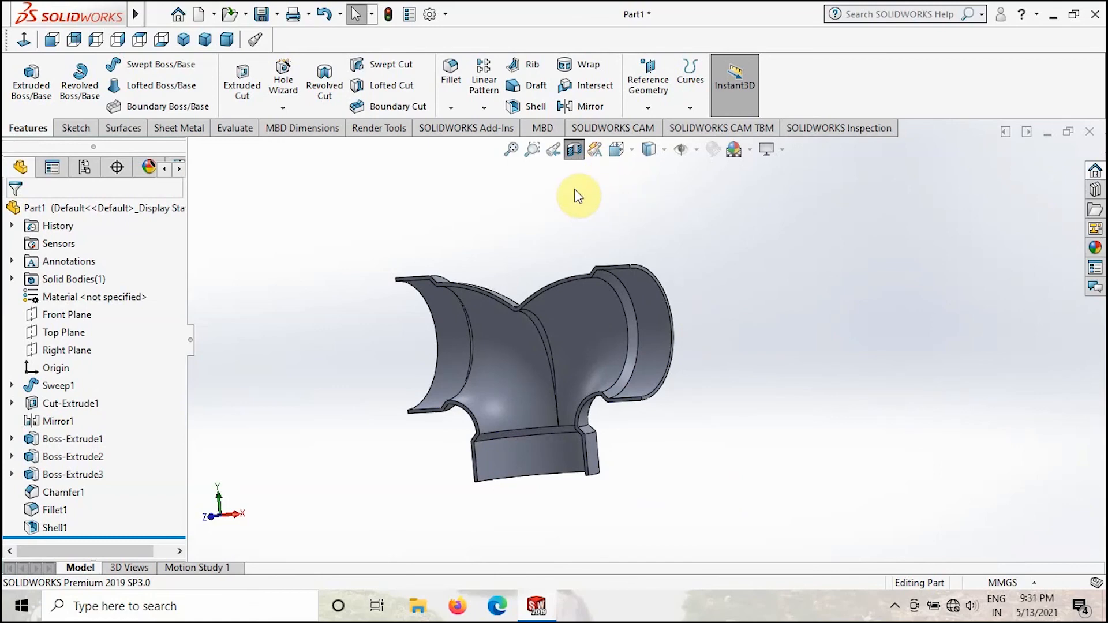
Toggle the Front Plane section view off so the fitting shows uncut
left_click(574, 150)
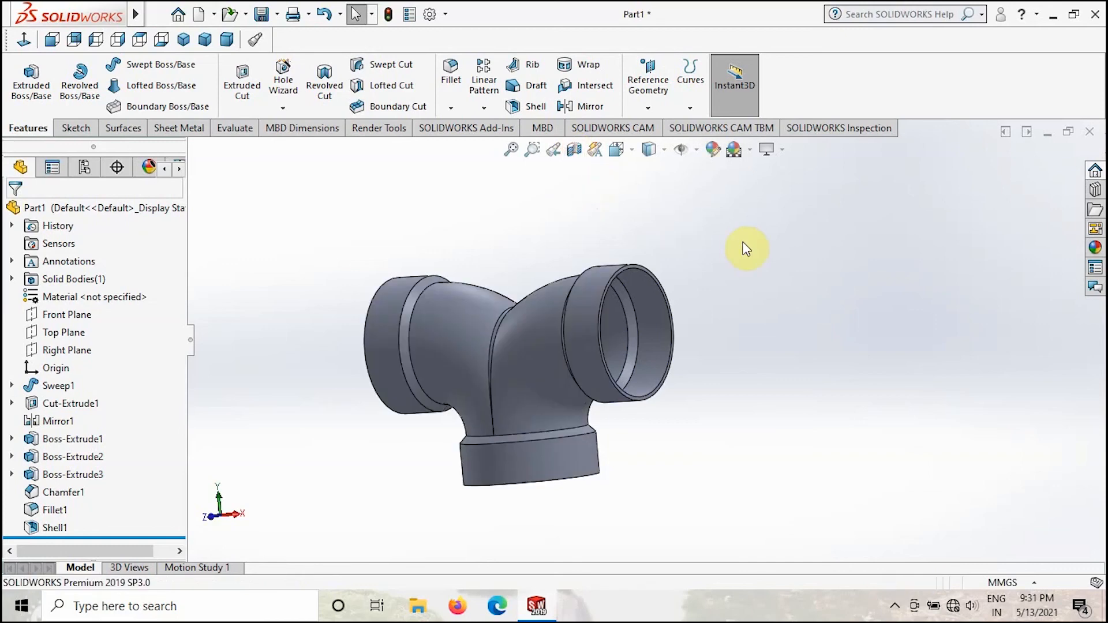